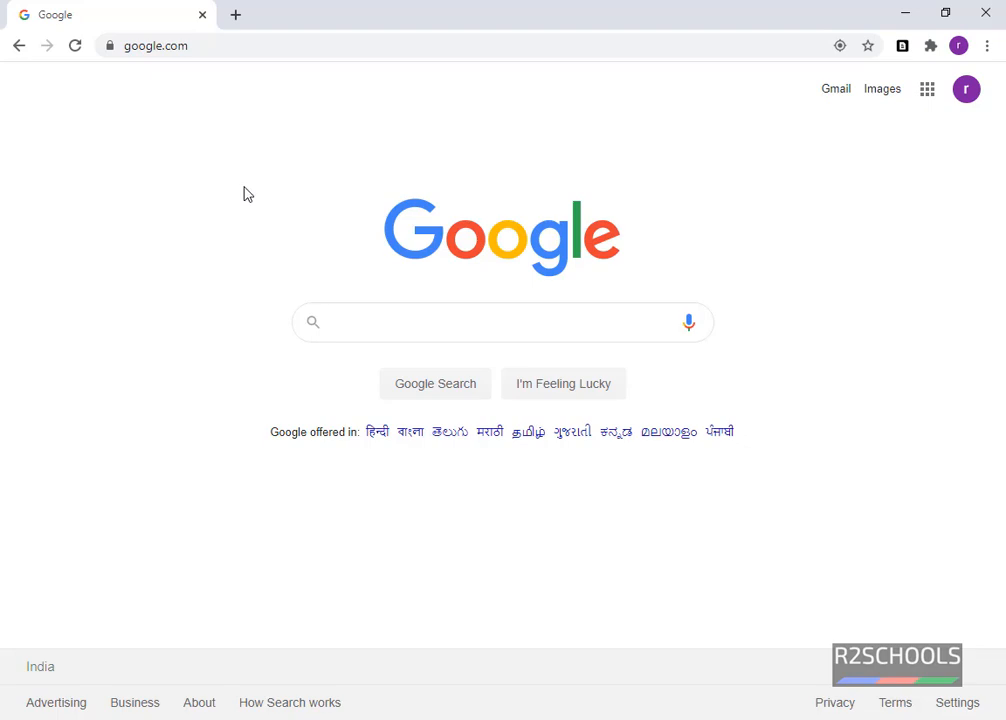
Search Google for 'download redhat linux'.
click(348, 318)
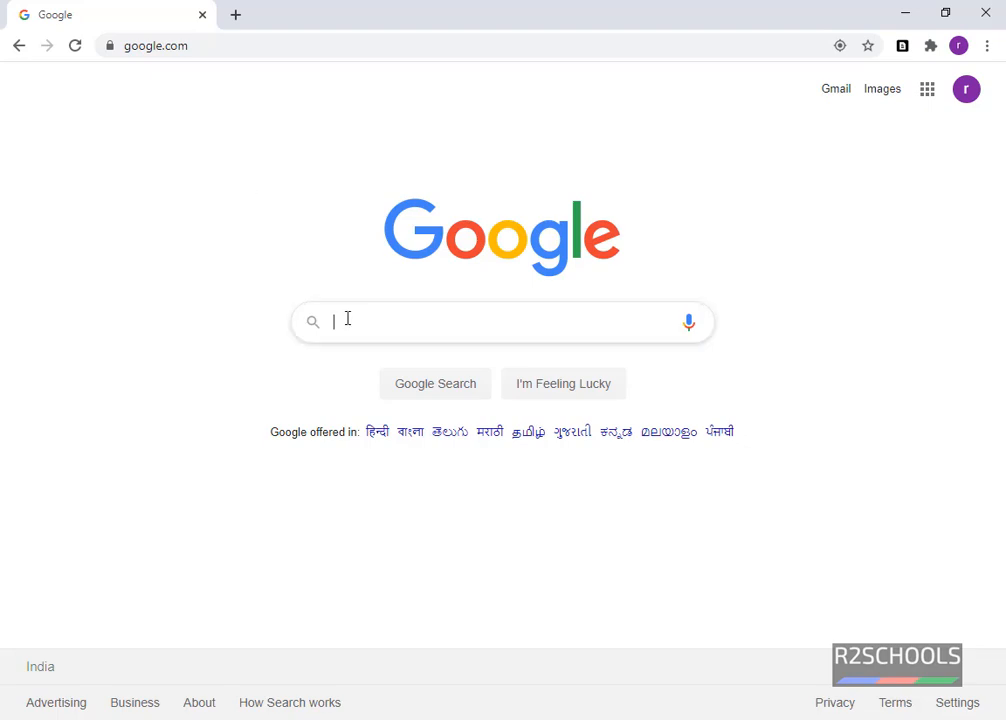
text(download )
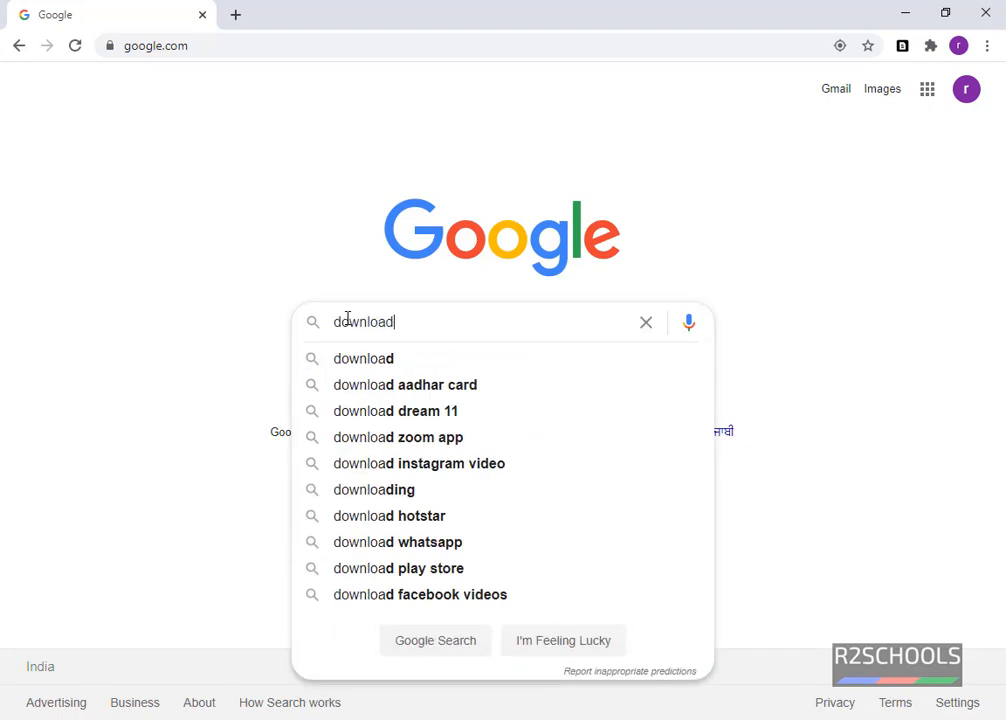
text(redhat)
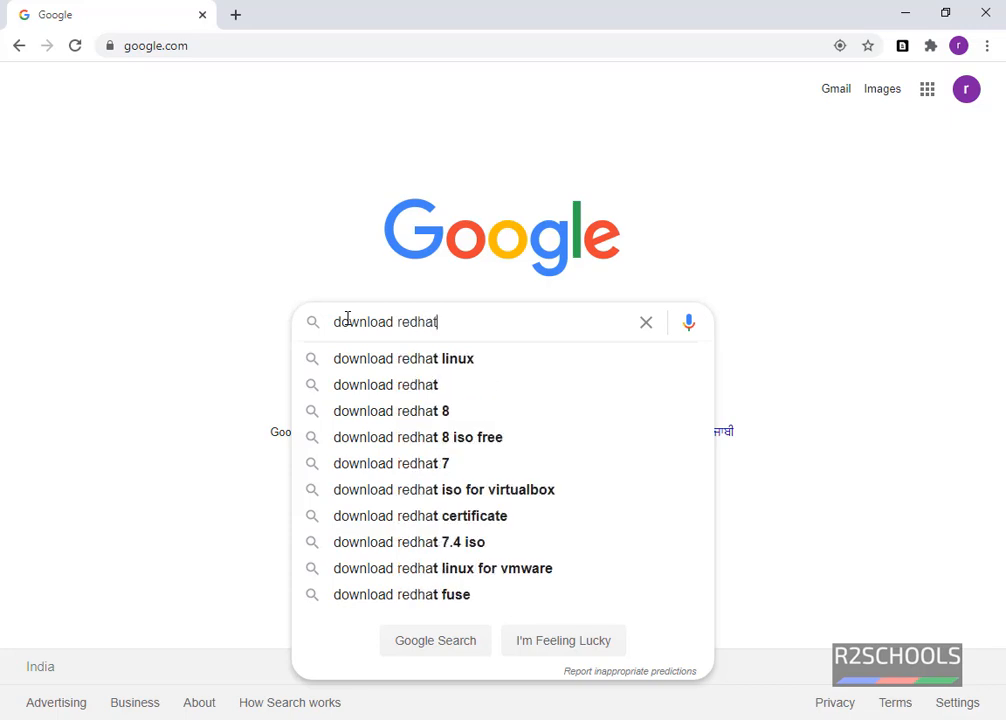
key(Down)
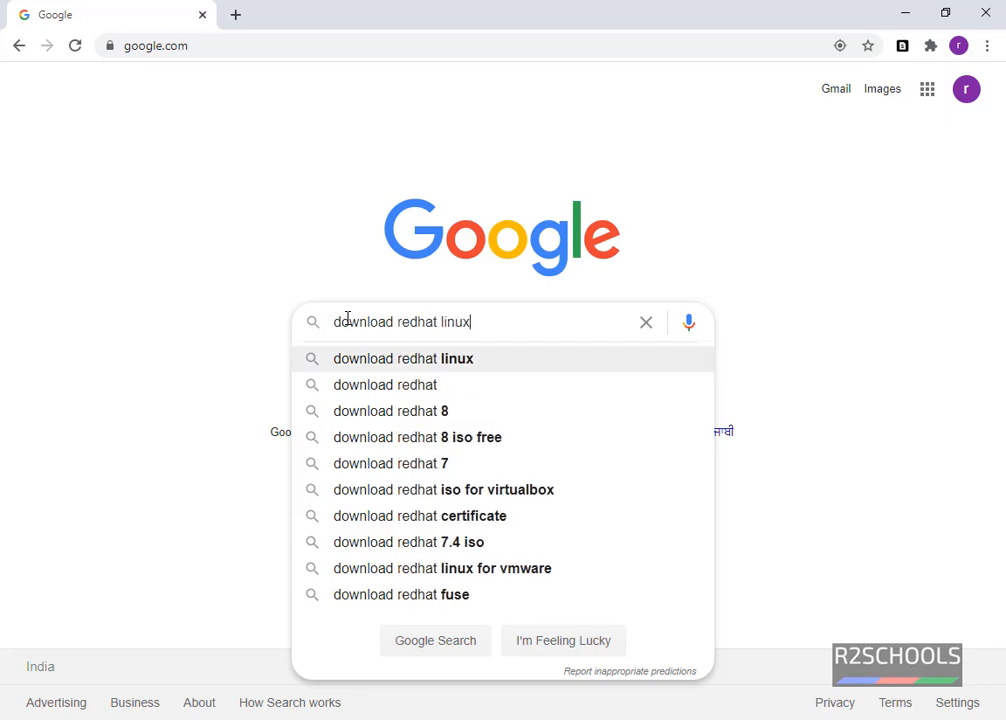
key(Return)
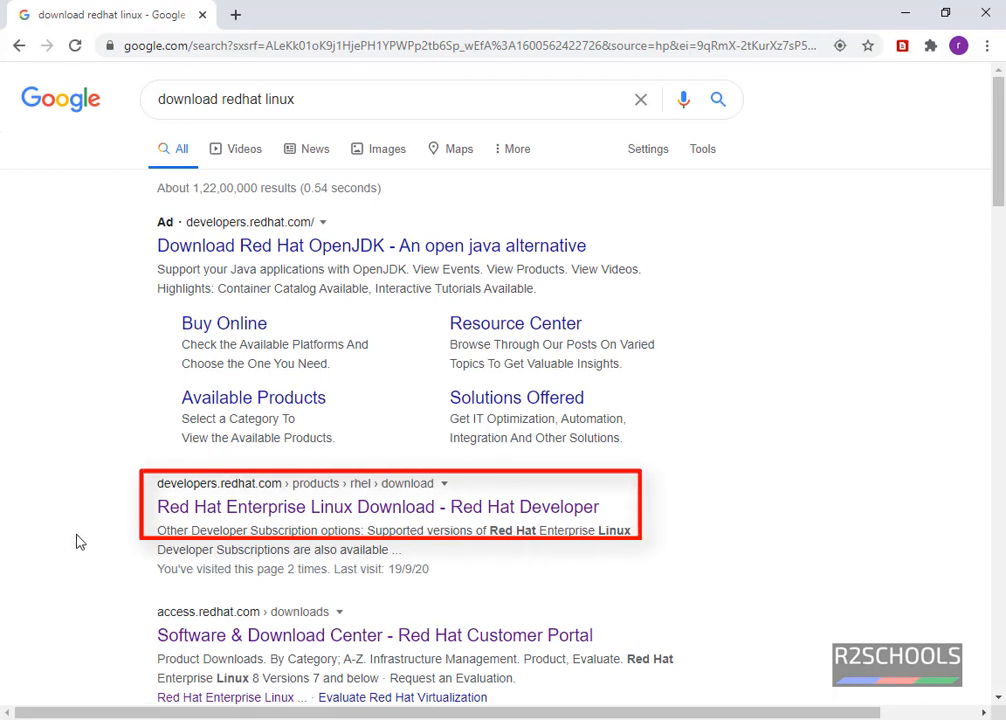
Open the Red Hat Enterprise Linux download page and request the 8.2.0 x86_64 DVD ISO (8 GB).
click(268, 518)
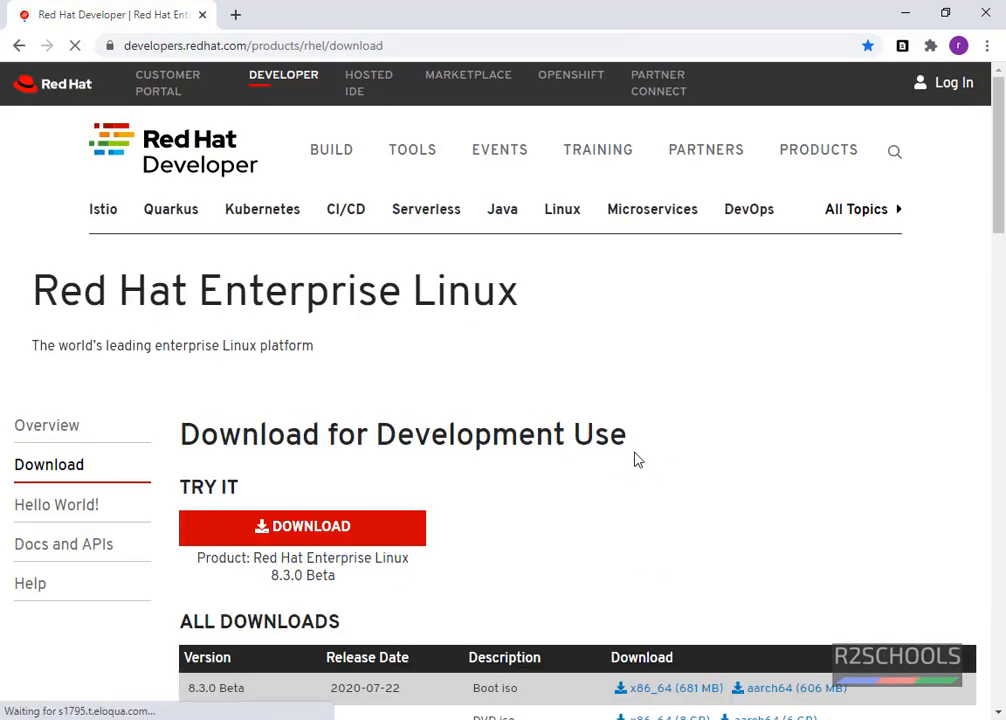
scroll(636, 460, down, 3)
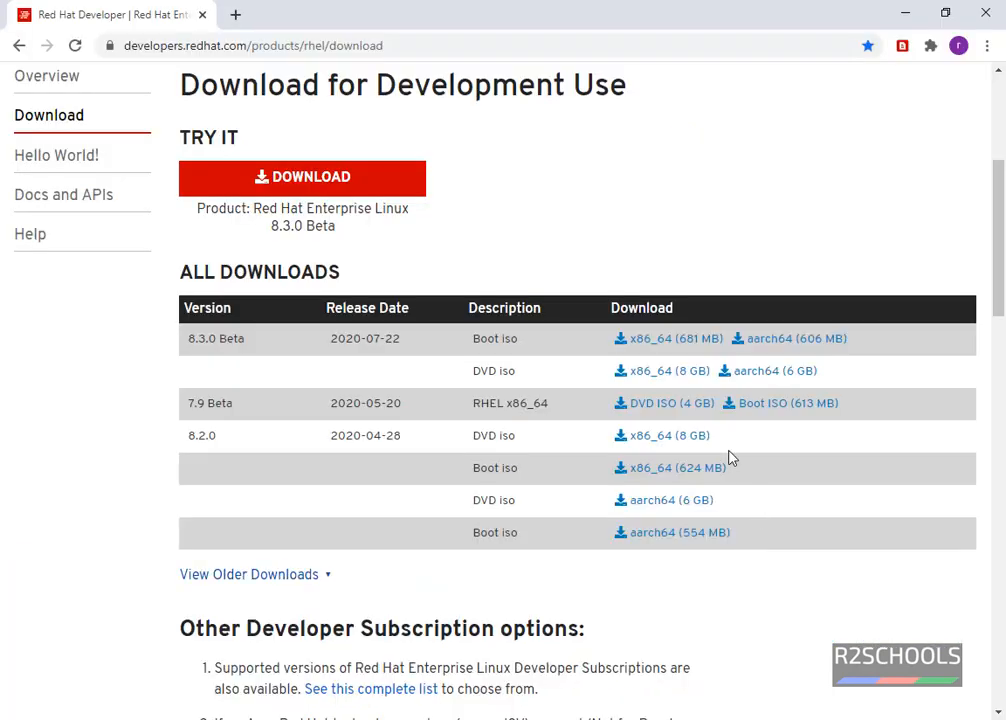
click(650, 440)
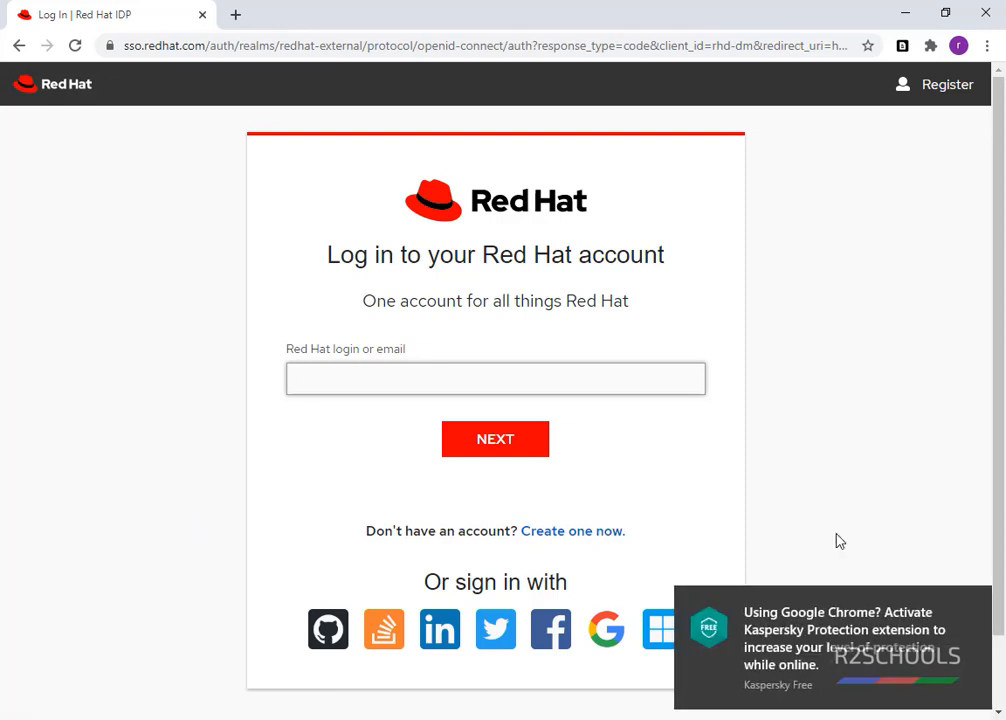
Dismiss the Kaspersky popup, open the Red Hat account form and enter 'student' as Company.
click(978, 603)
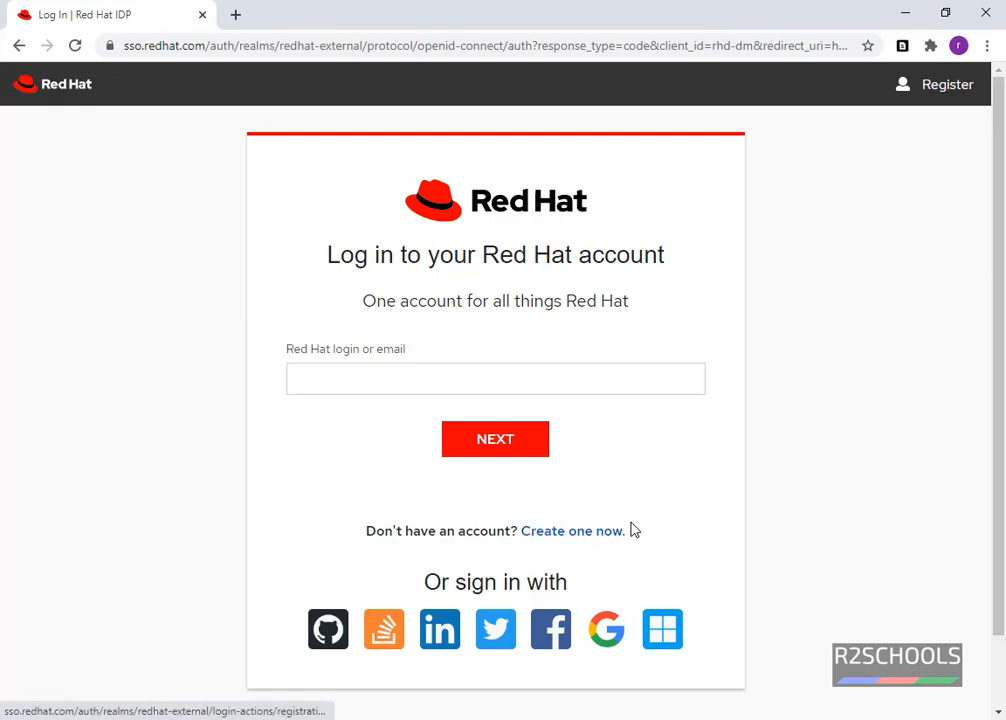
click(580, 531)
scroll(397, 406, down, 1)
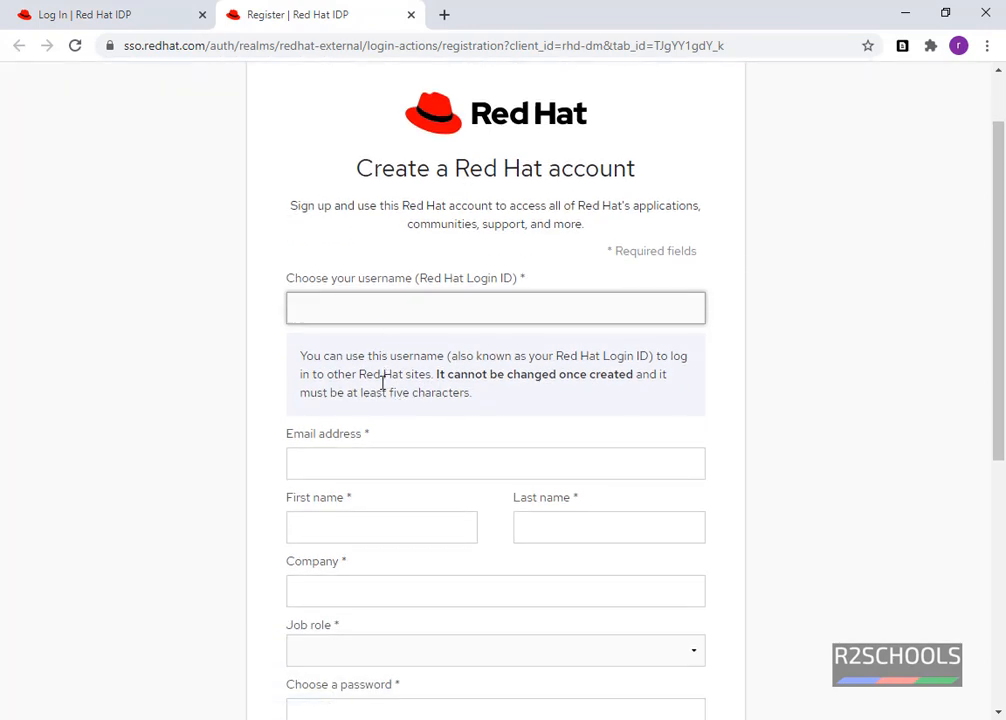
scroll(335, 469, down, 2)
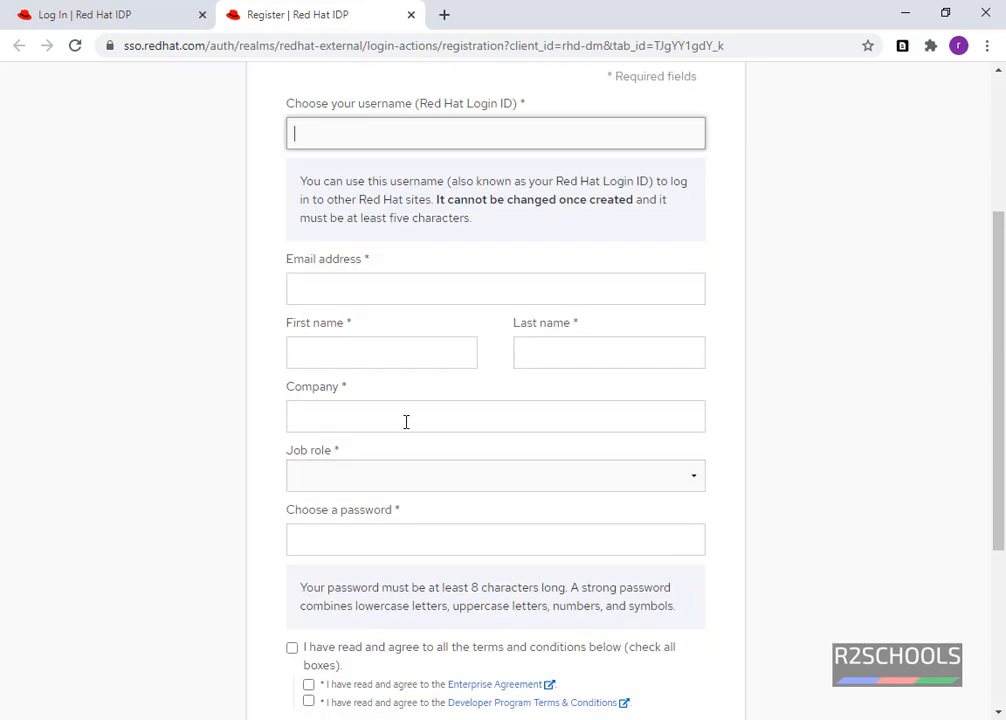
click(406, 422)
text(st)
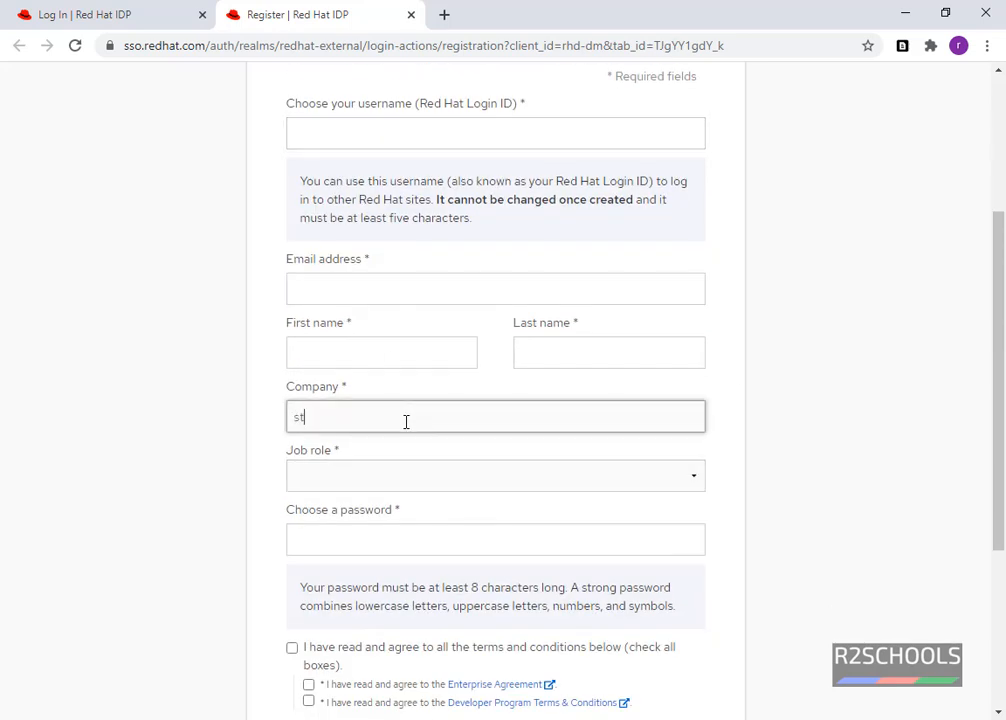
text(udent)
Choose Student as job role, accept all terms, and return to the login page.
click(514, 487)
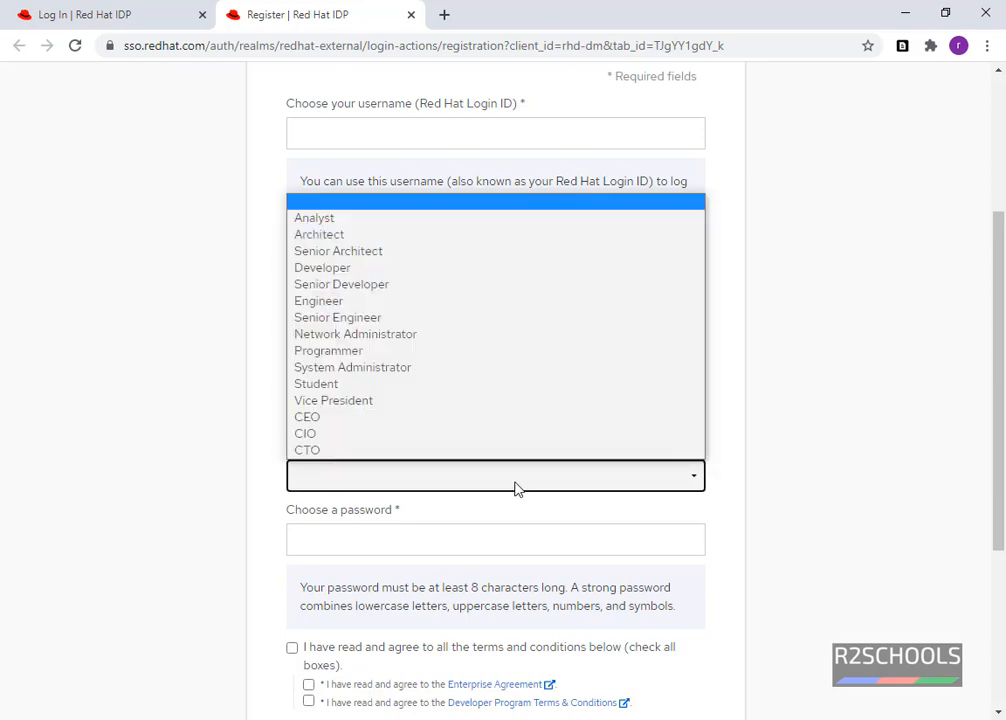
click(312, 384)
scroll(285, 425, down, 2)
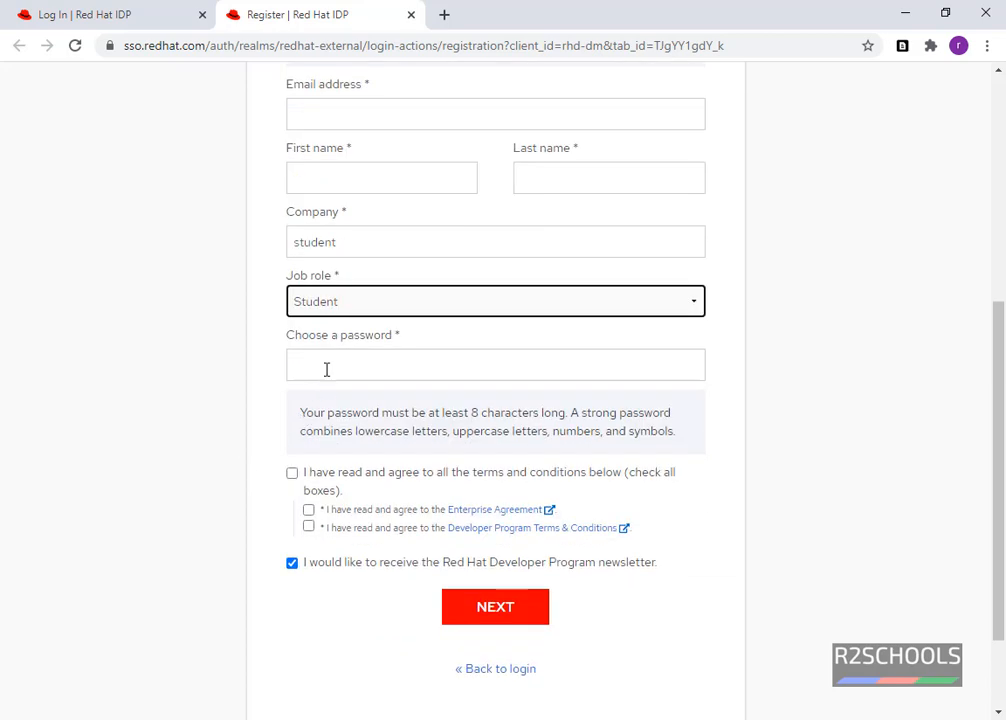
scroll(326, 369, up, 4)
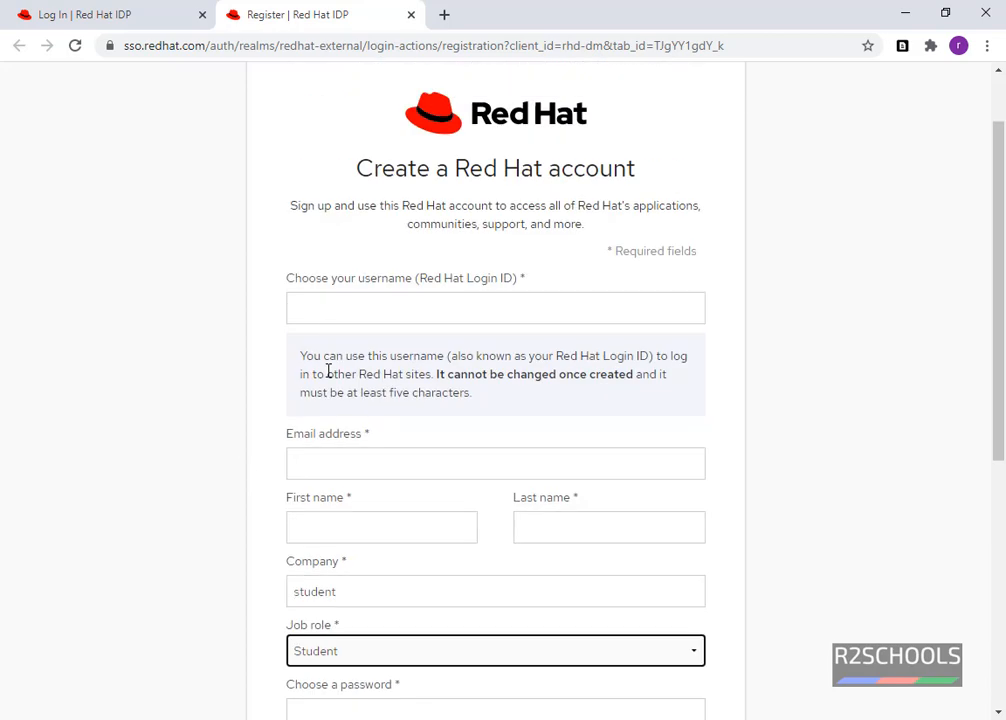
click(342, 319)
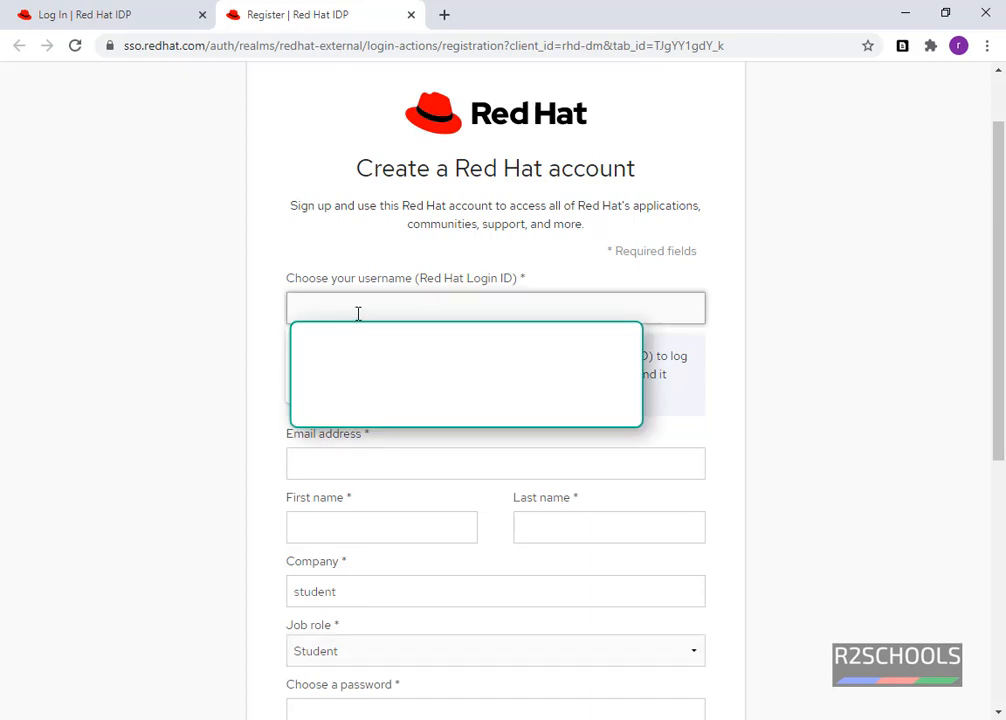
double_click(392, 168)
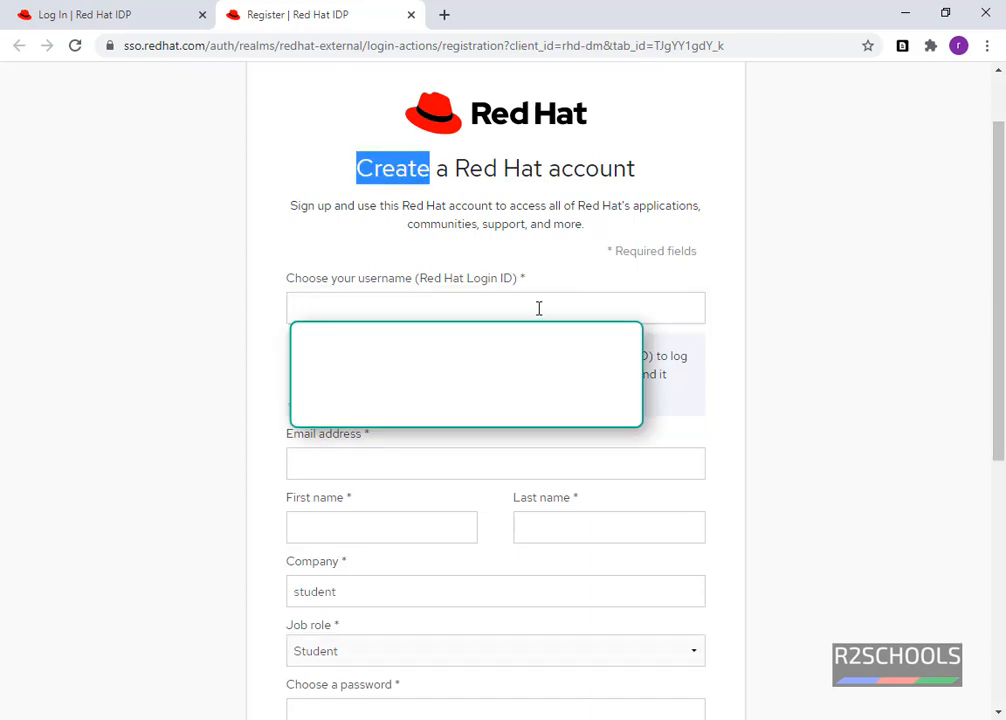
scroll(538, 308, down, 5)
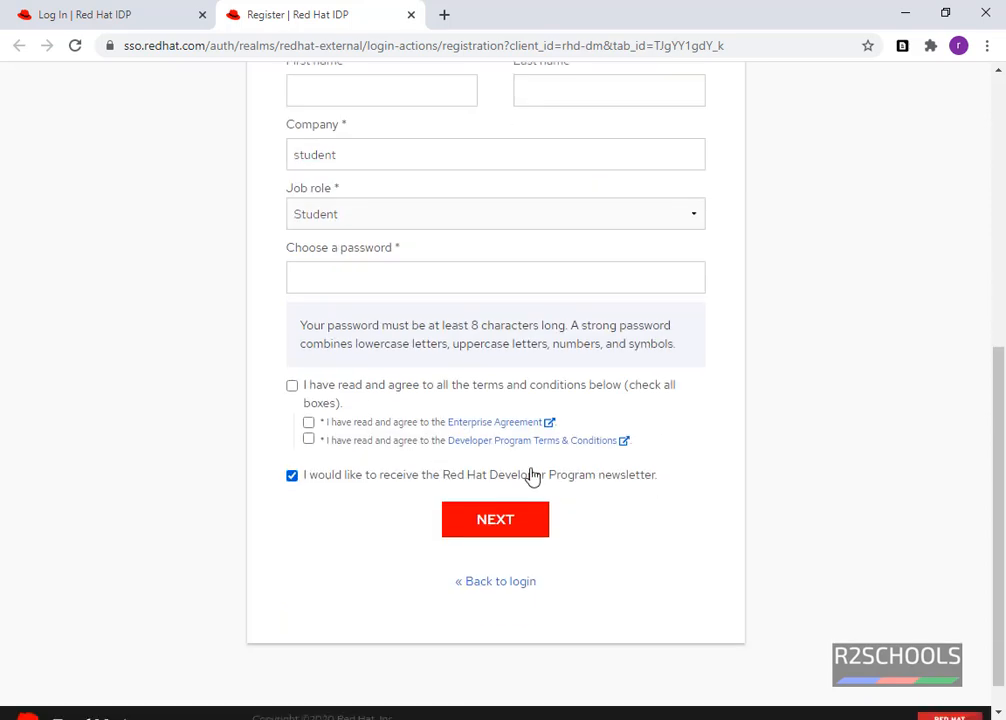
click(292, 388)
click(130, 10)
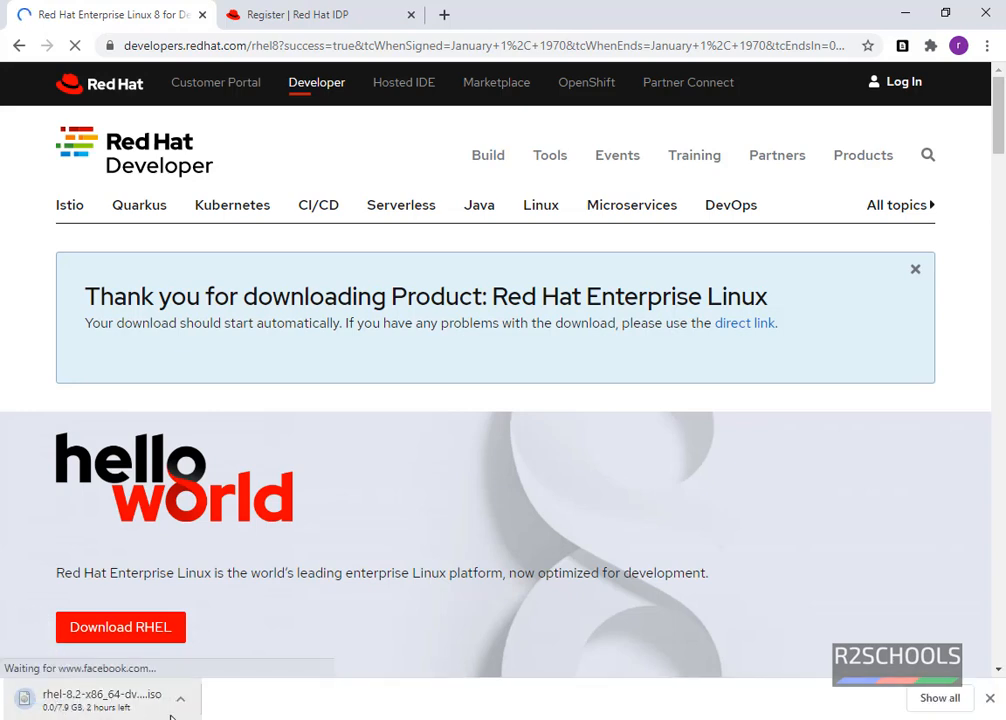
Cancel the duplicate rhel-8.2-x86_64-dvd (1).iso download and remove it from Chrome's downloads list.
key(ctrl+j)
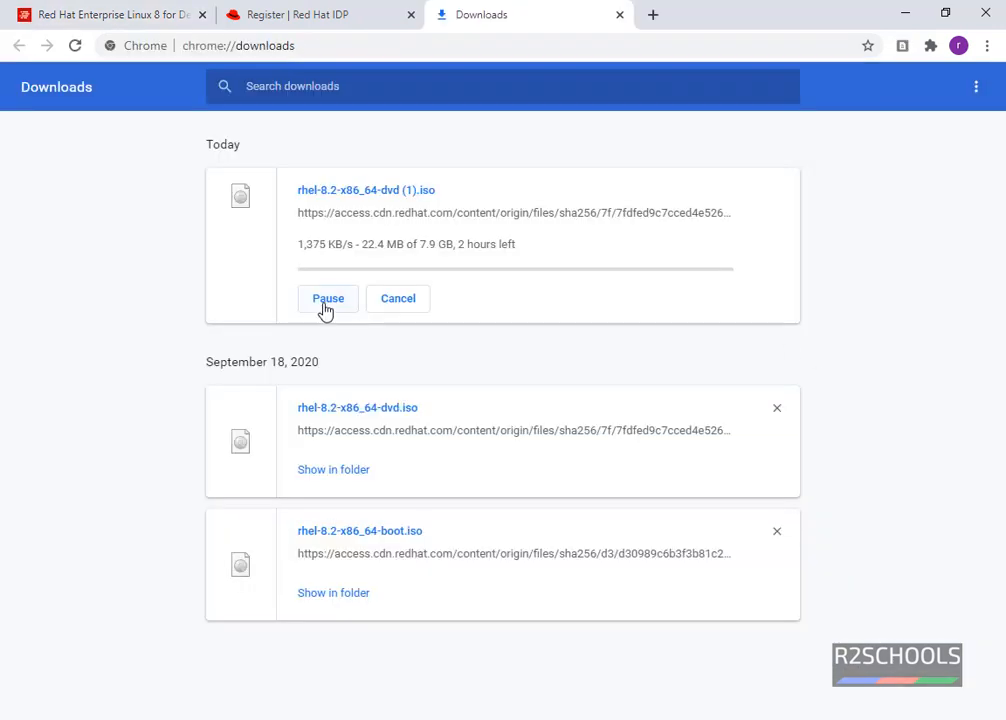
click(389, 302)
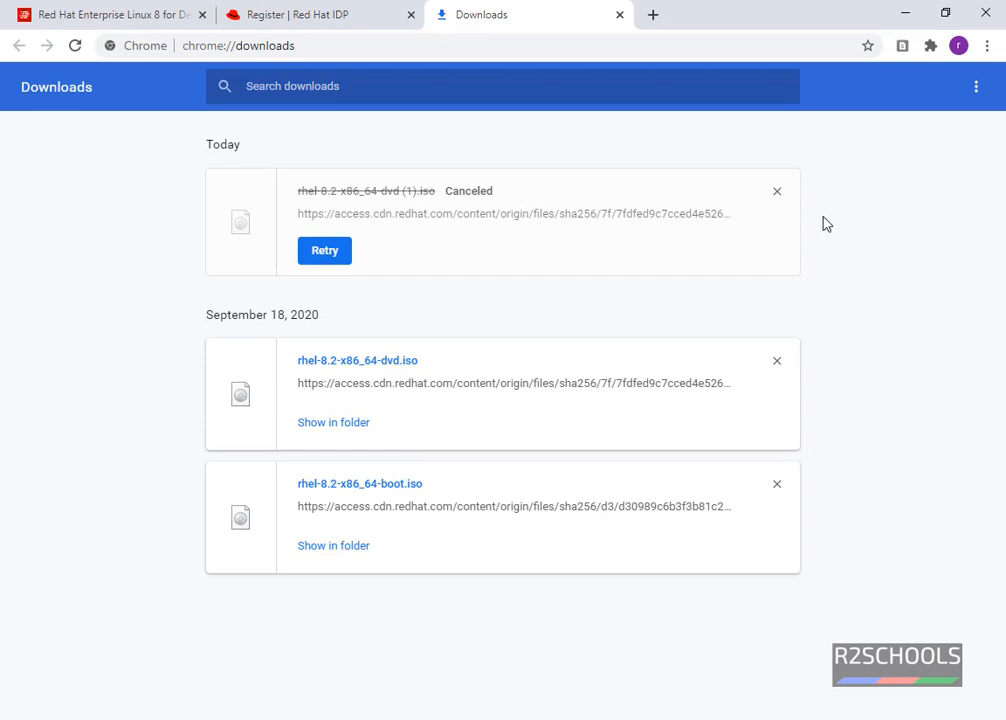
click(777, 191)
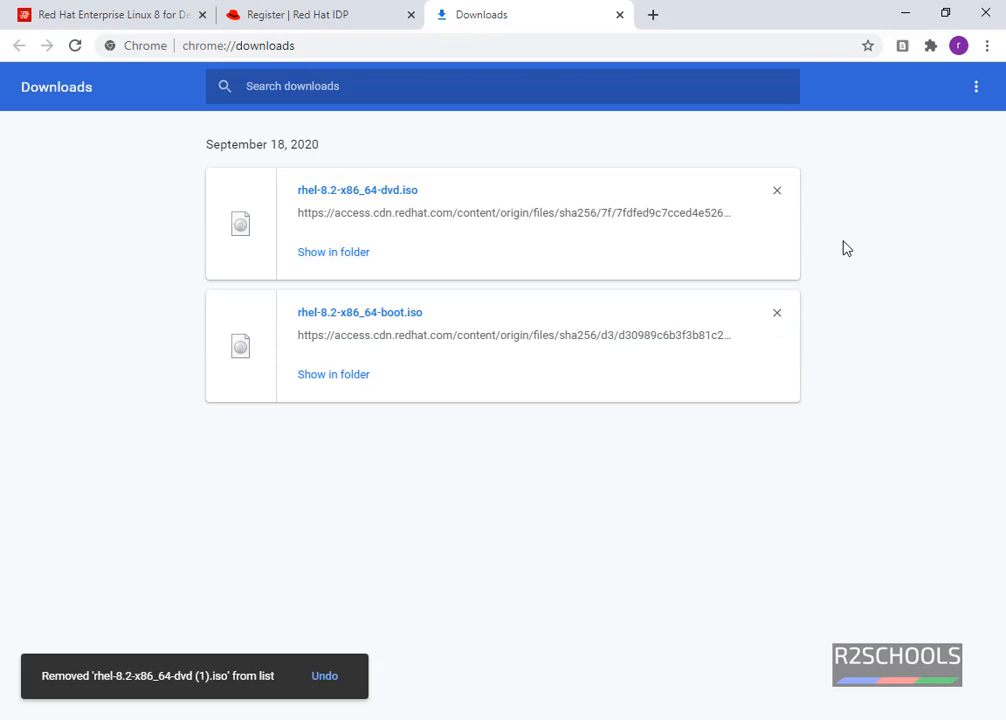
key(super)
text(virtual)
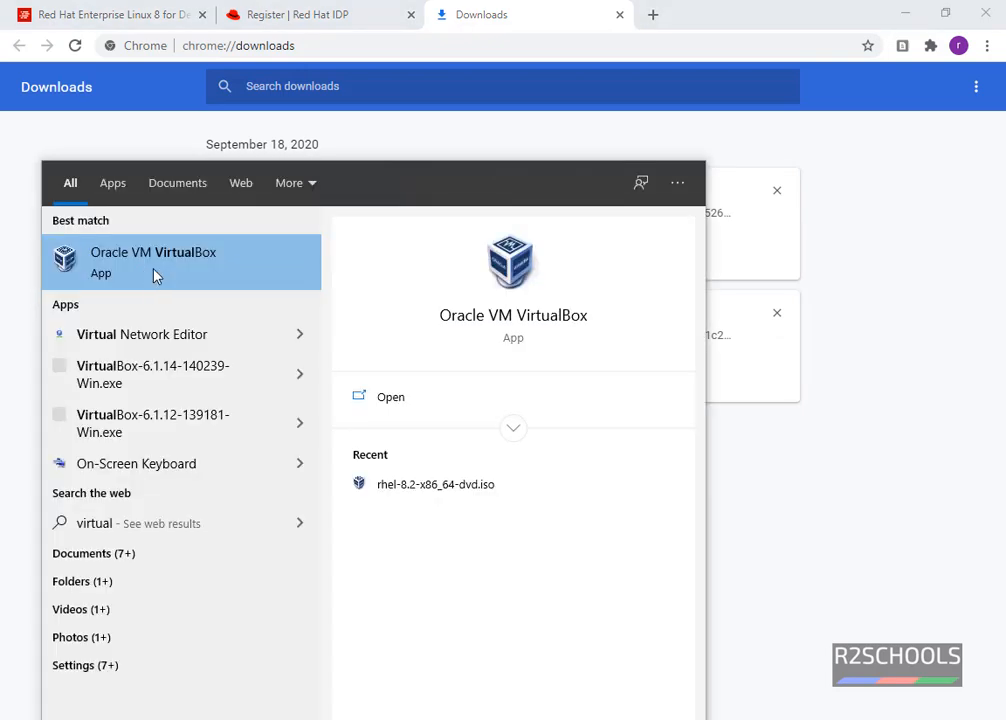
Launch Oracle VM VirtualBox from the Windows search results.
click(155, 276)
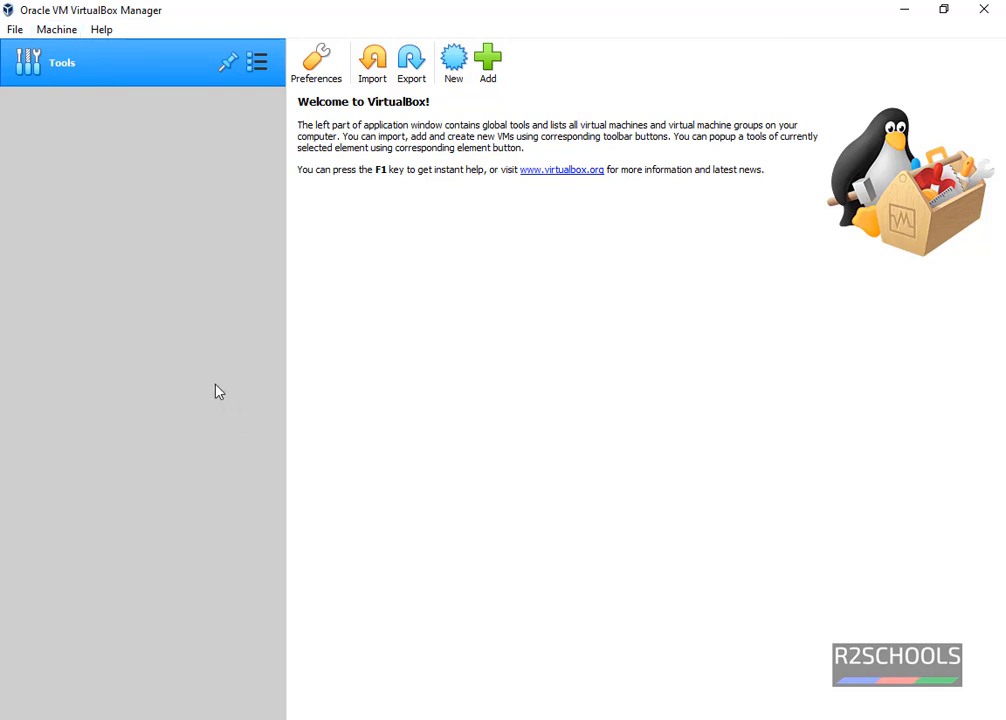
Create a new VM named RHEL8.2 (Linux, Red Hat 64-bit) with 4096 MB memory.
click(60, 30)
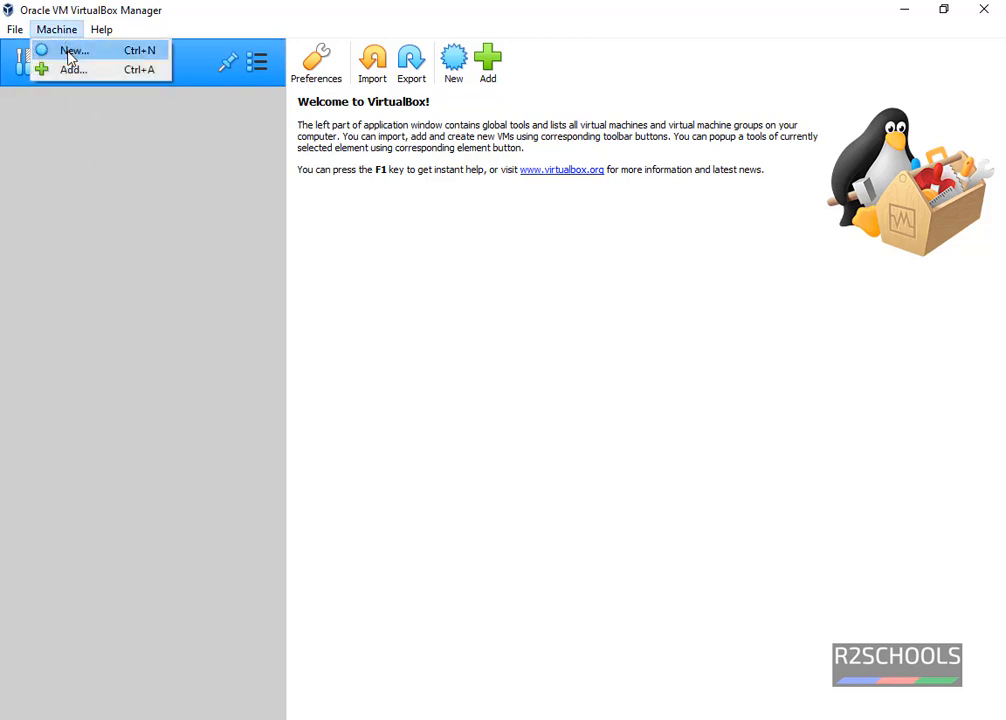
click(405, 336)
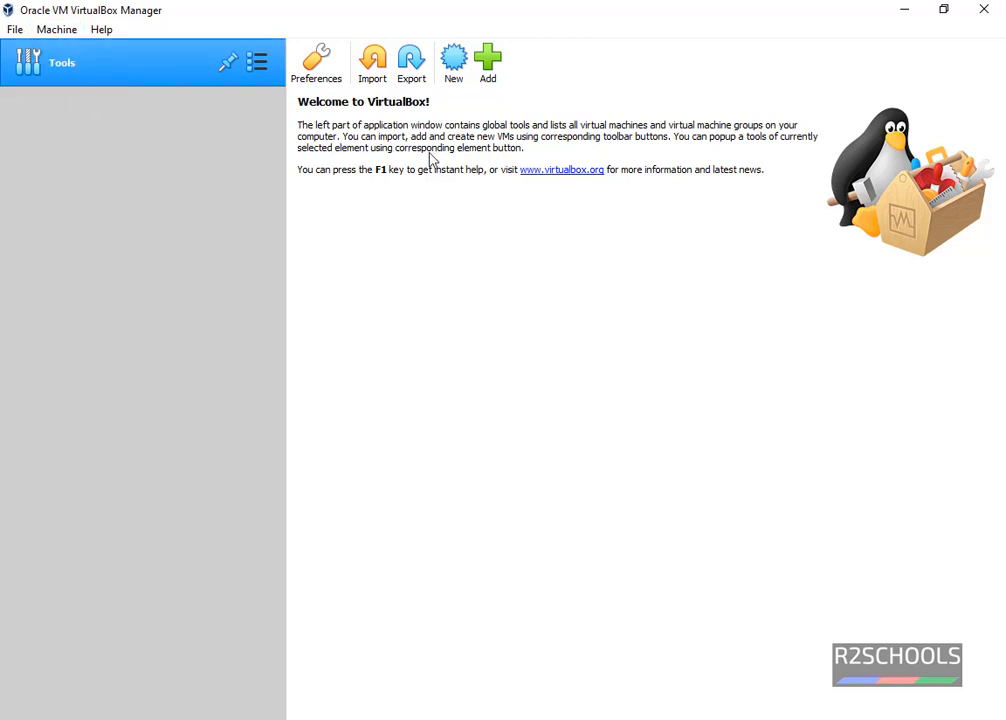
click(460, 86)
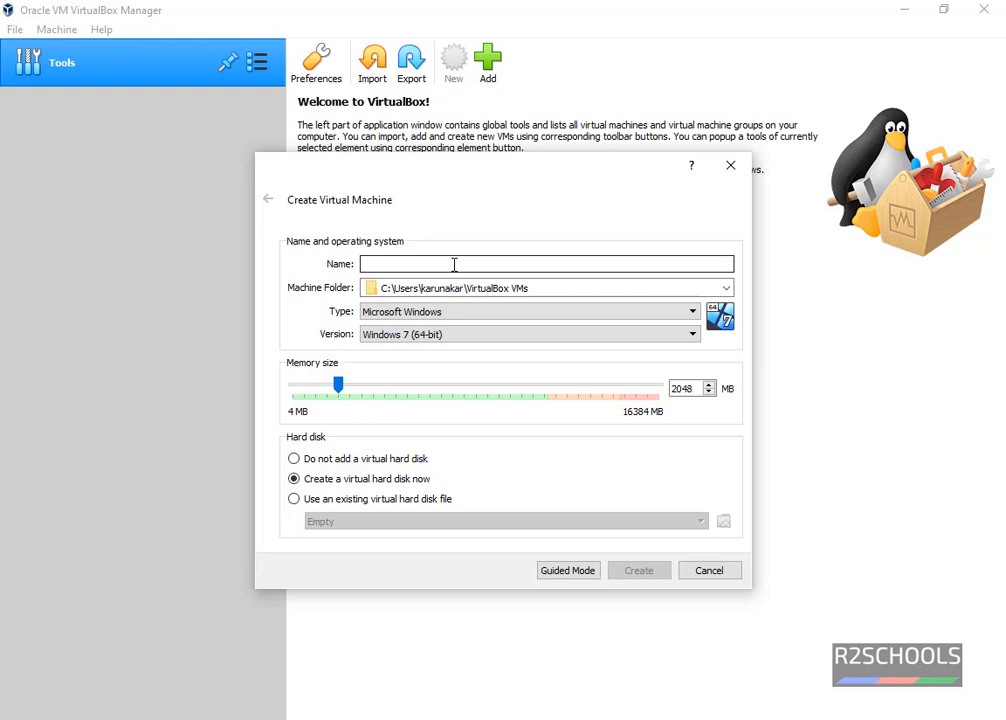
text(RHEL8.2)
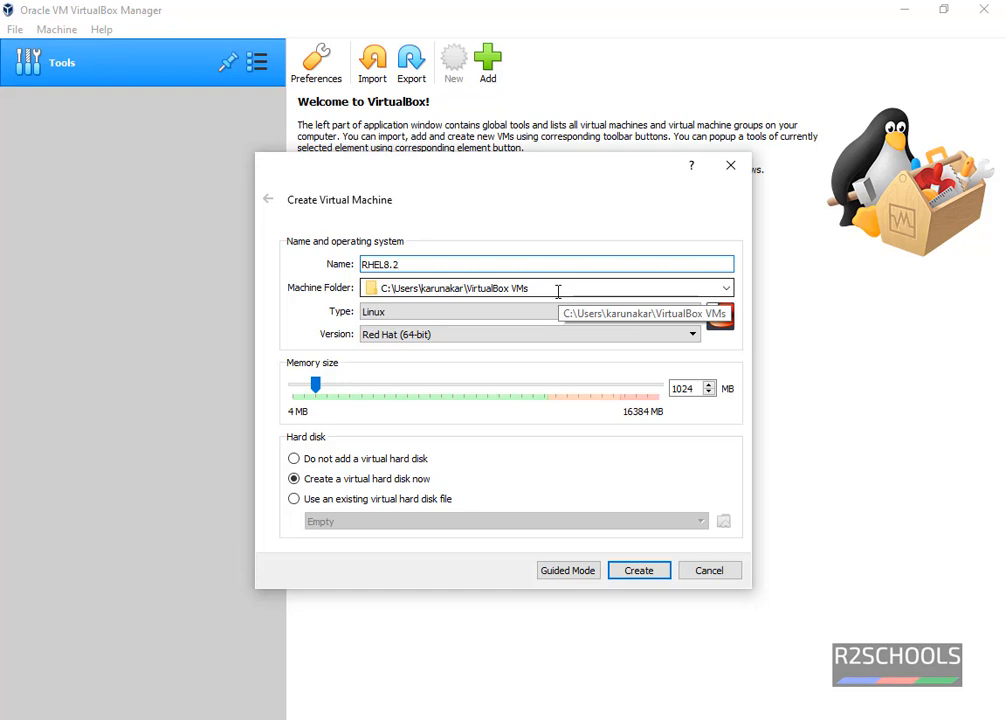
click(558, 291)
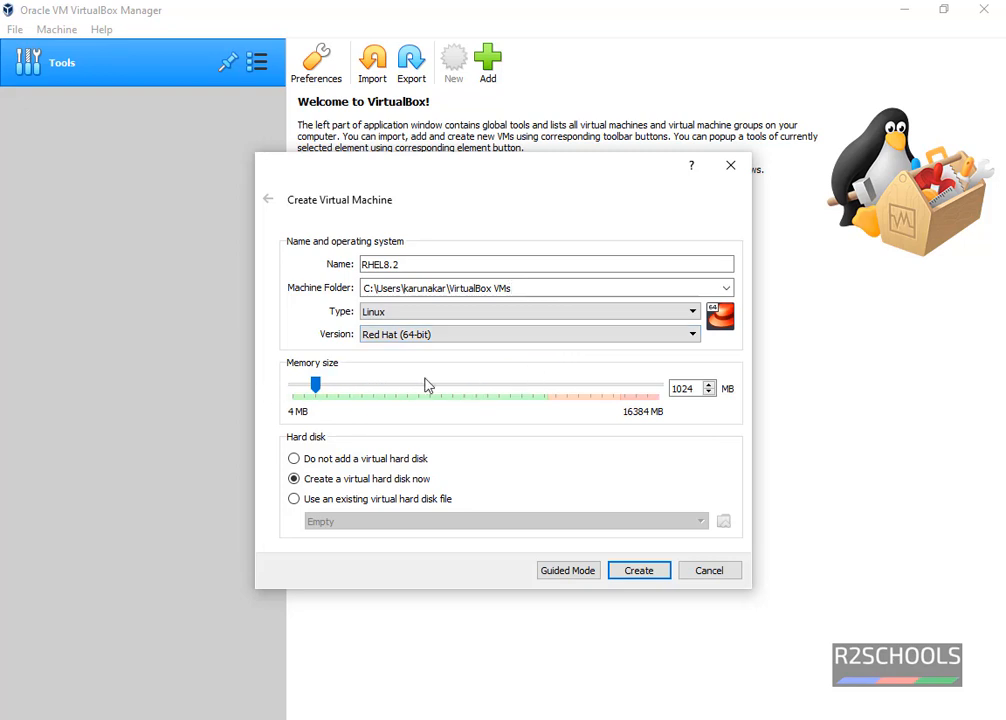
double_click(682, 389)
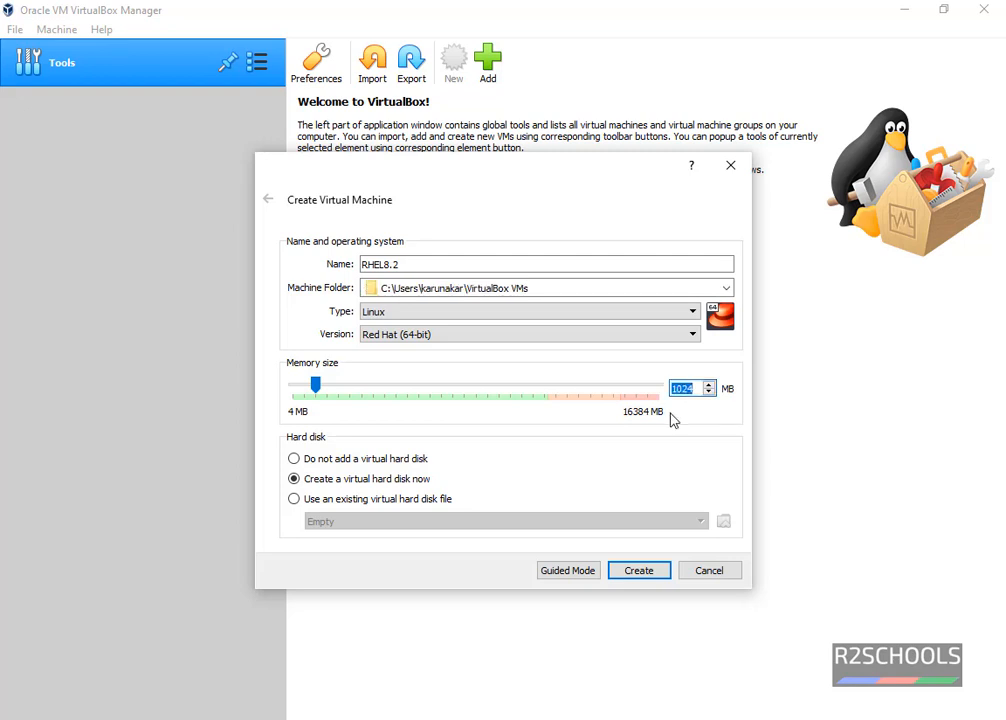
text(4096)
click(640, 570)
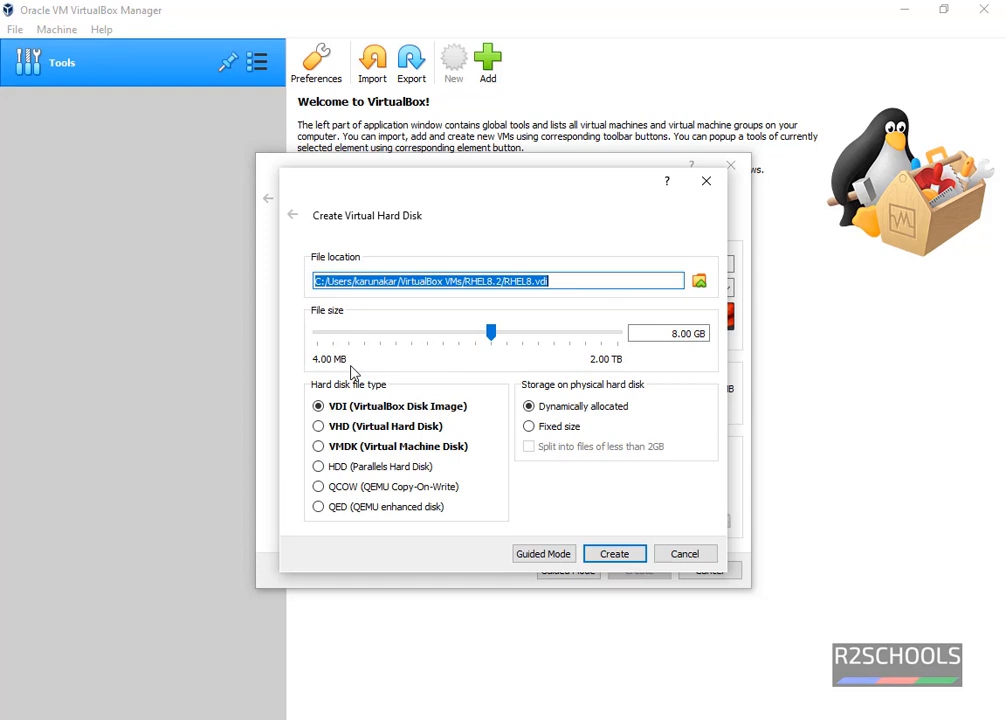
Create a 25 GB dynamically allocated VDI hard disk for the VM.
click(660, 341)
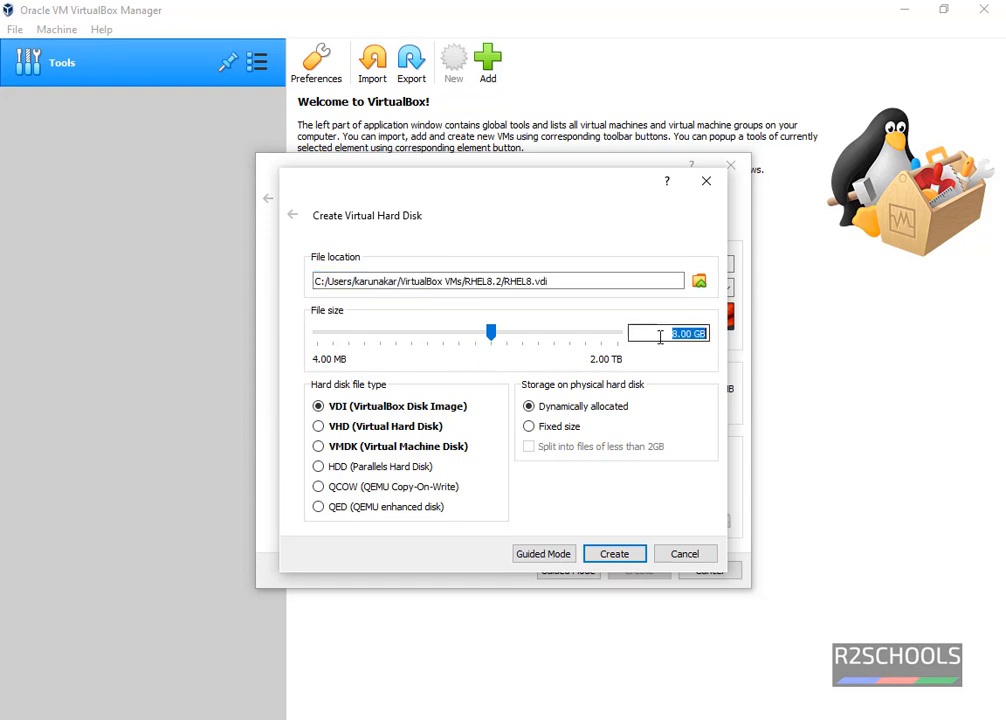
click(699, 337)
key(Delete)
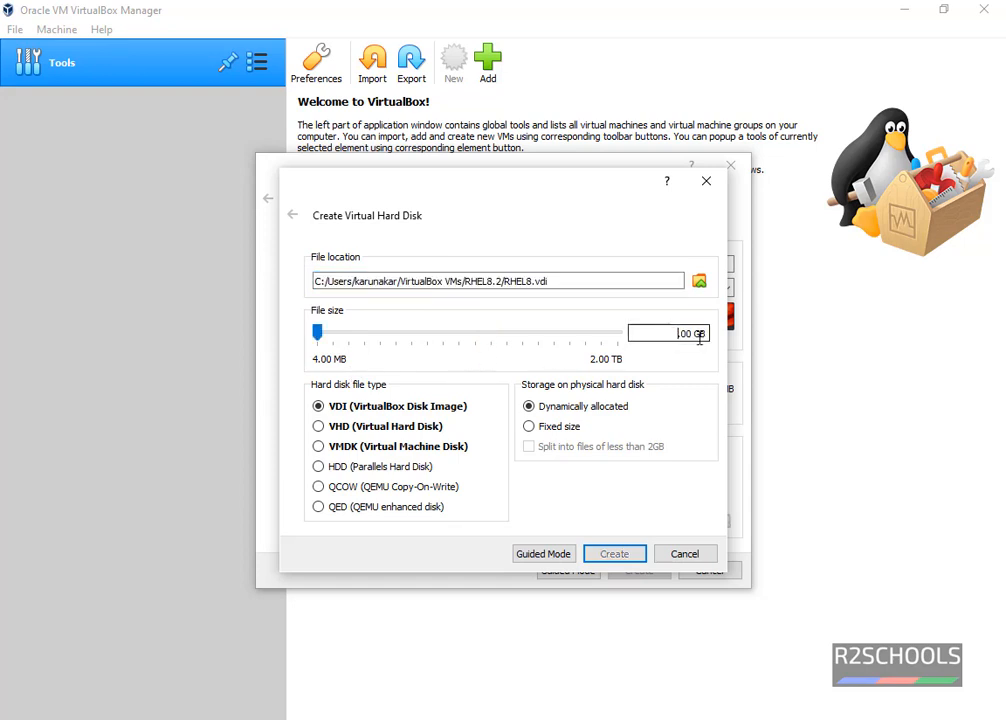
text(25)
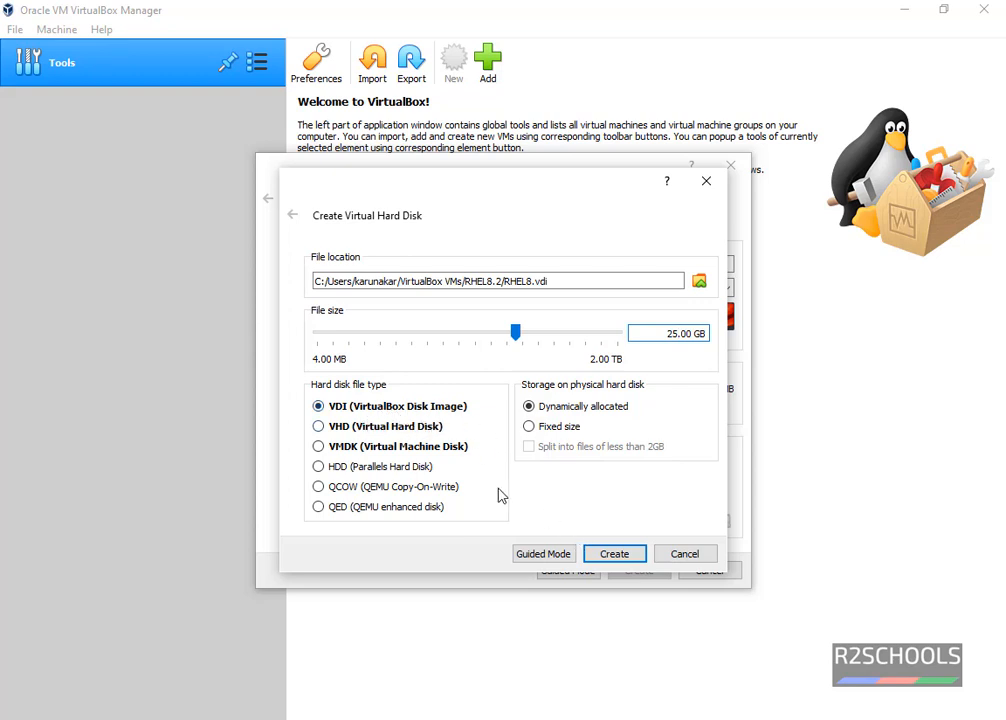
click(600, 560)
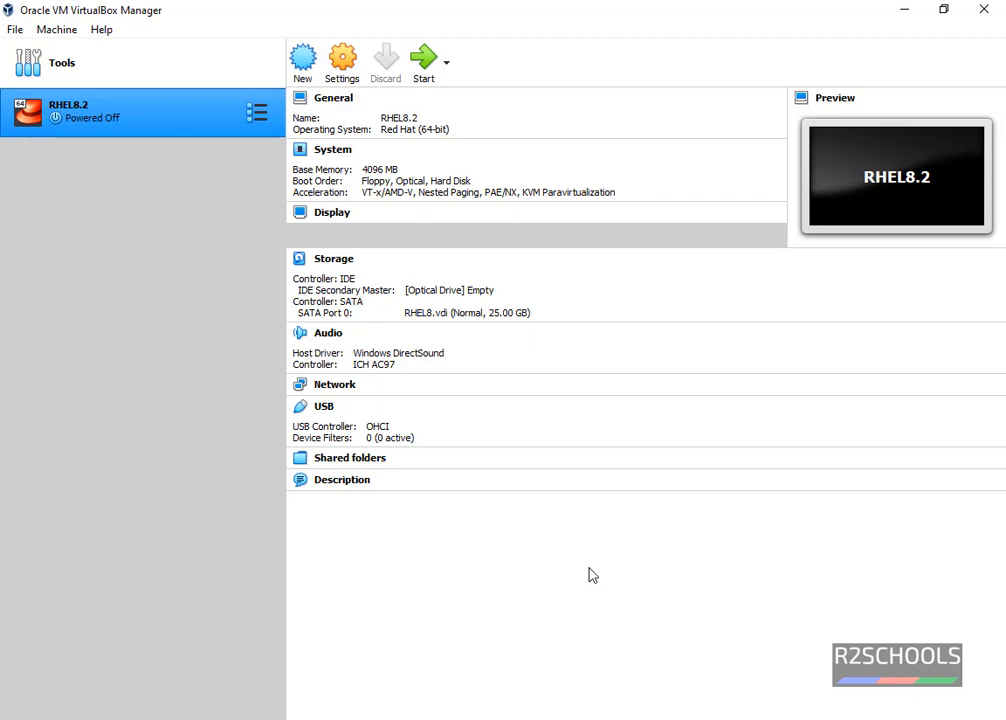
Attach rhel-8.2-x86_64-dvd.iso to the RHEL8.2 VM's empty optical drive in Storage settings.
click(343, 66)
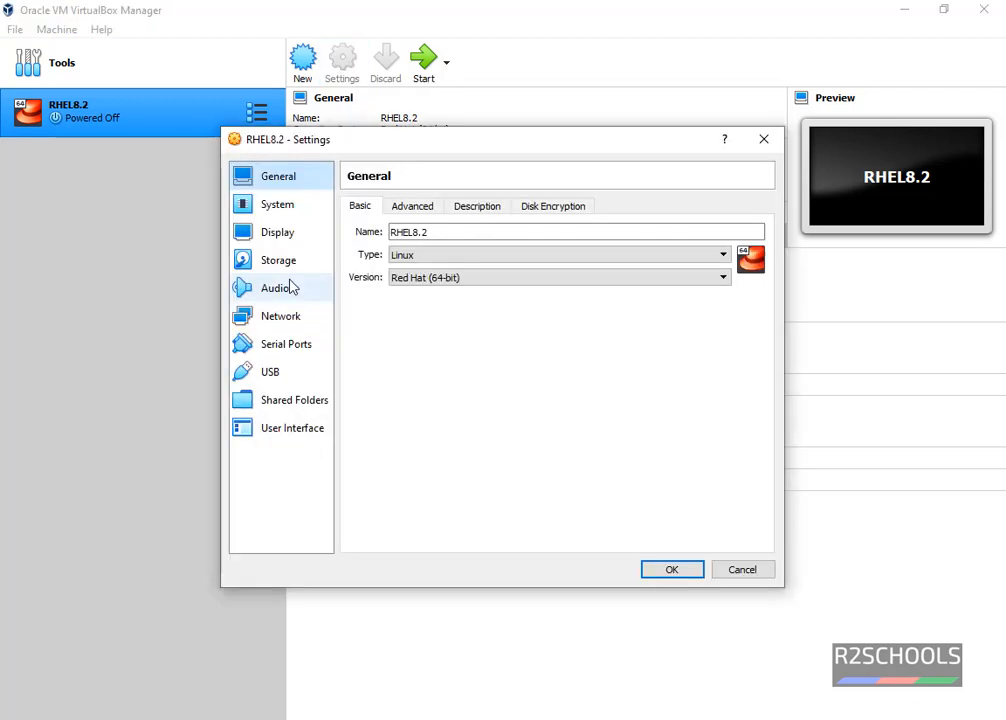
click(283, 264)
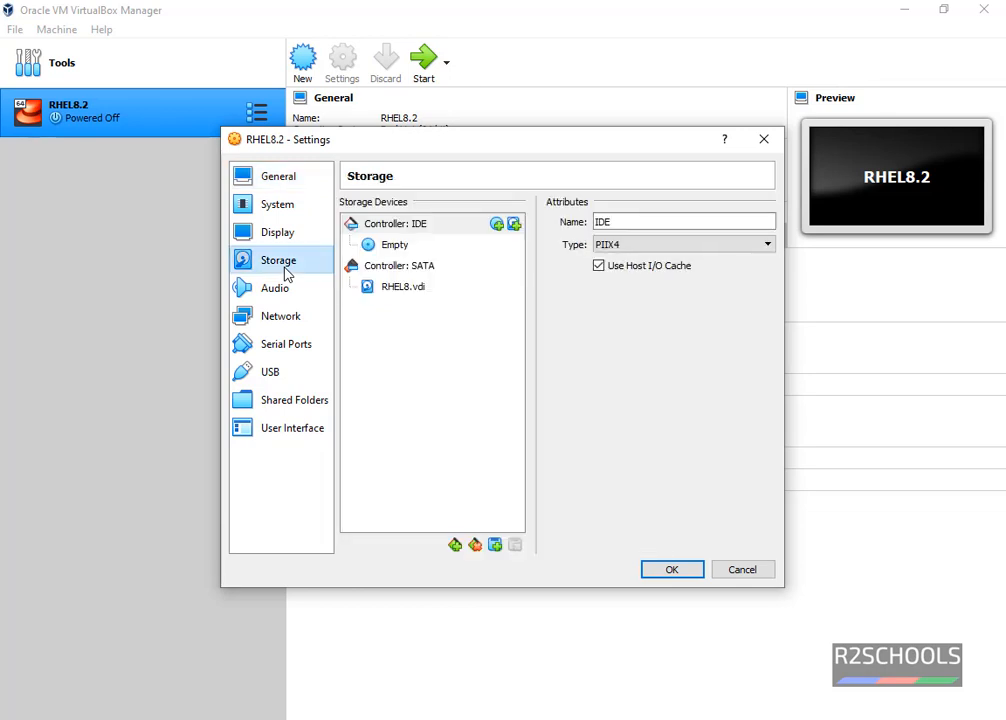
click(401, 250)
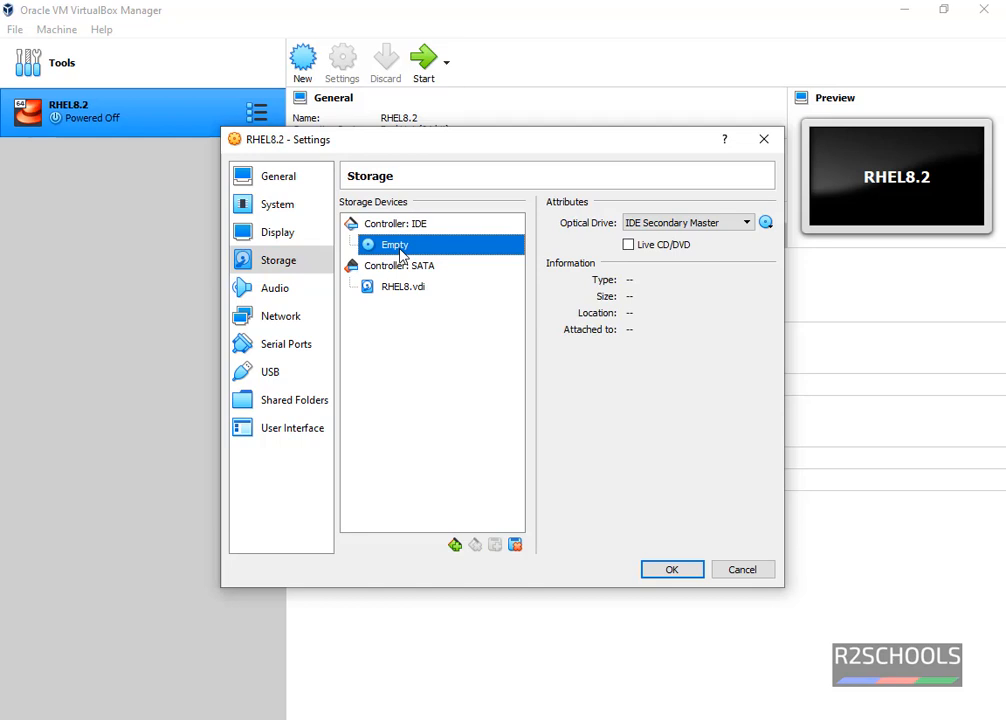
click(766, 224)
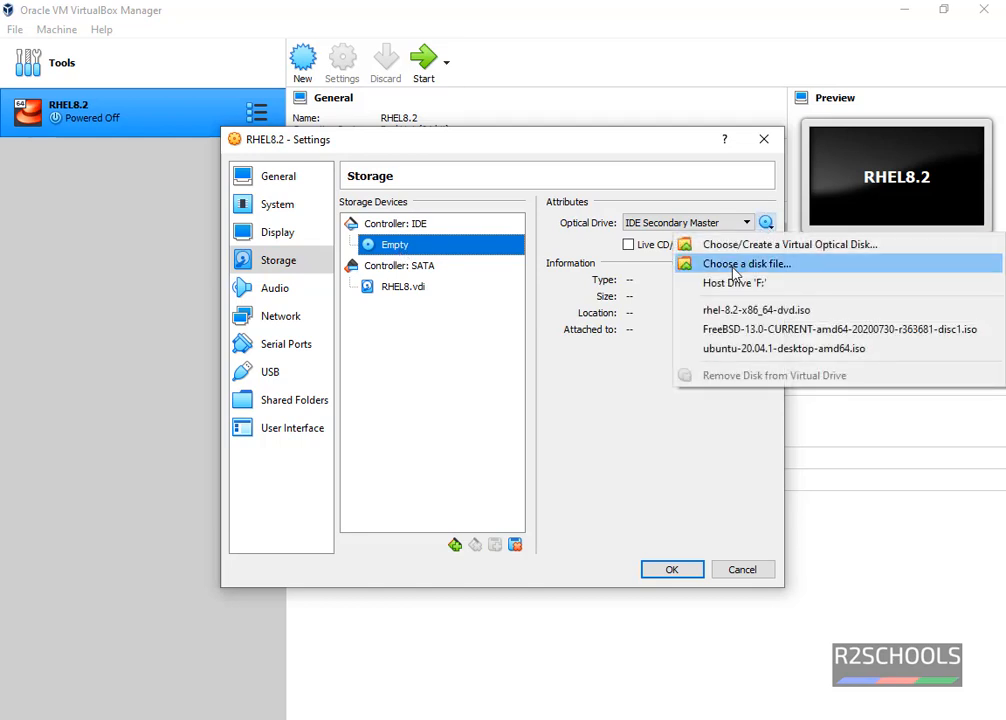
click(734, 266)
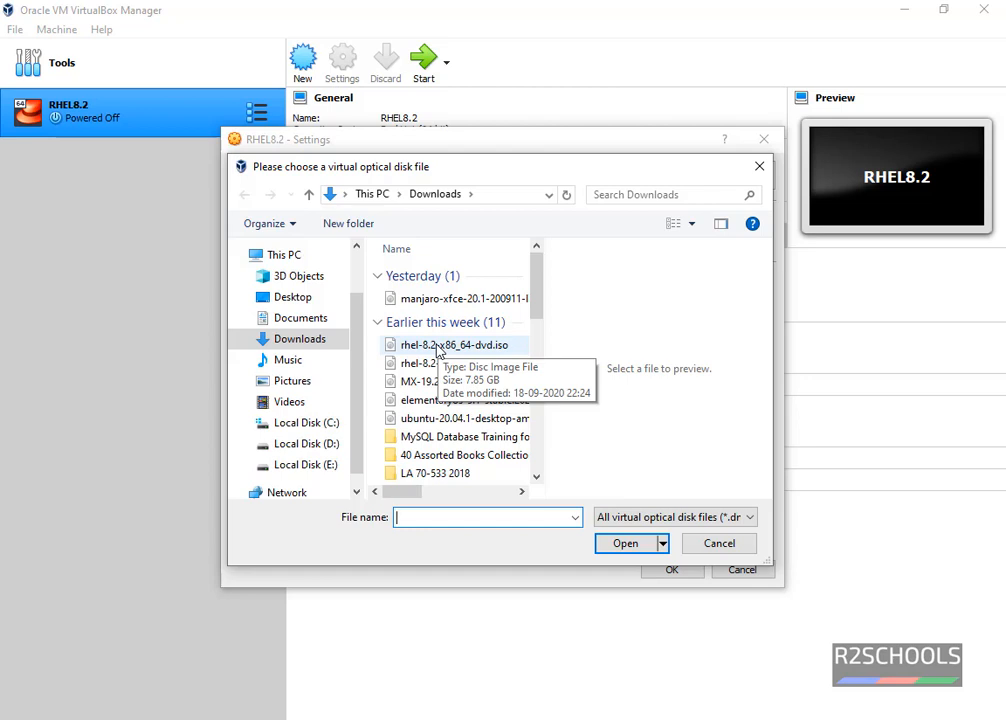
click(436, 347)
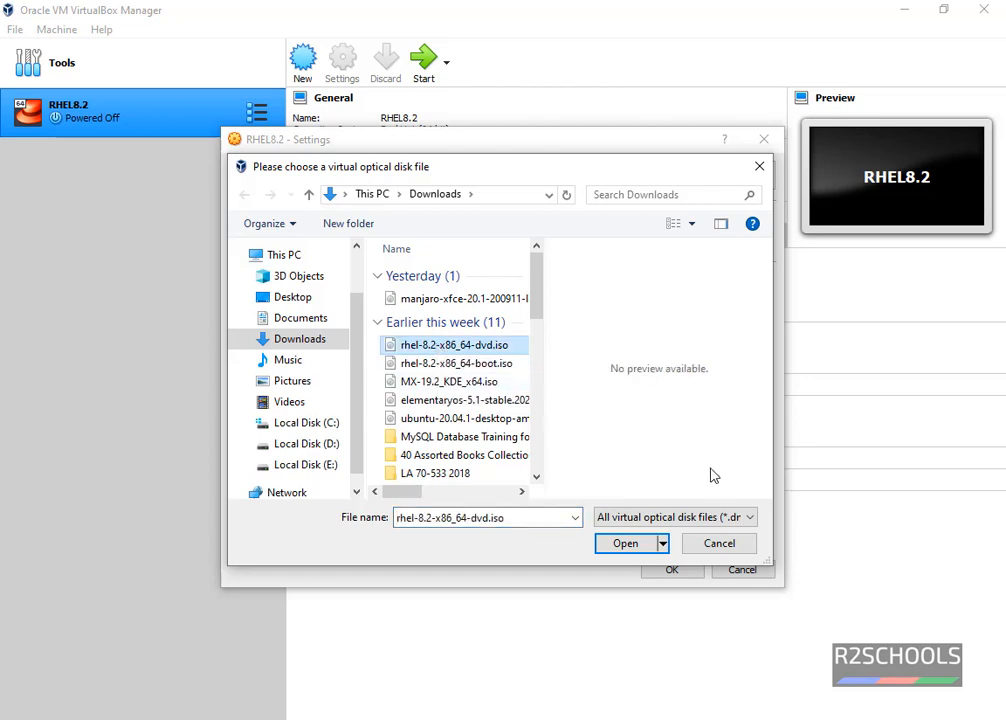
click(614, 552)
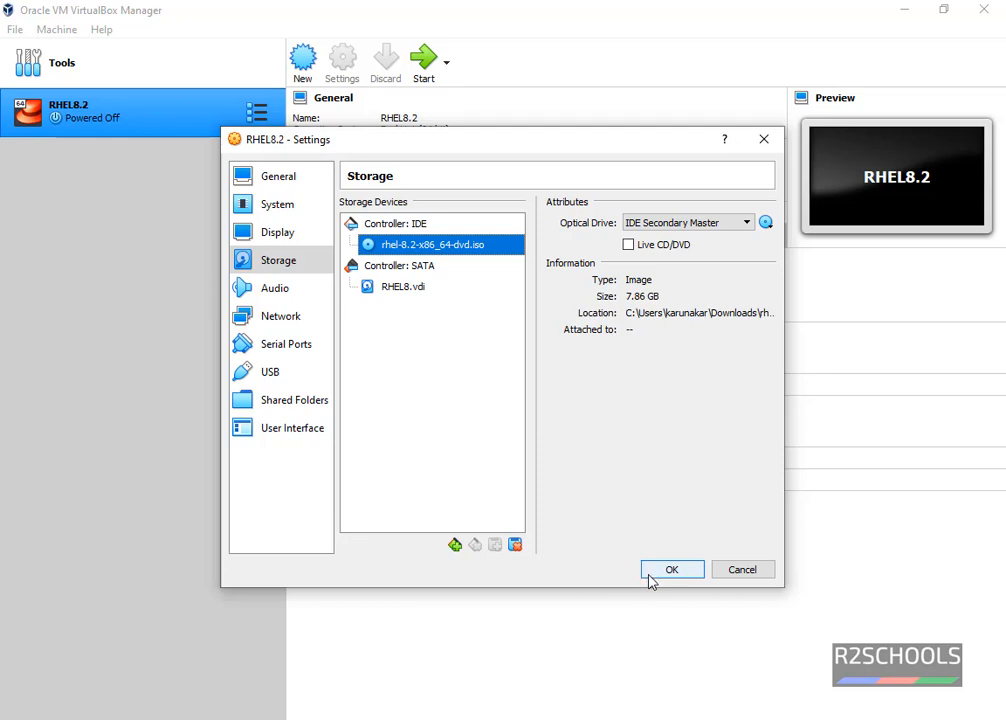
click(655, 572)
click(343, 65)
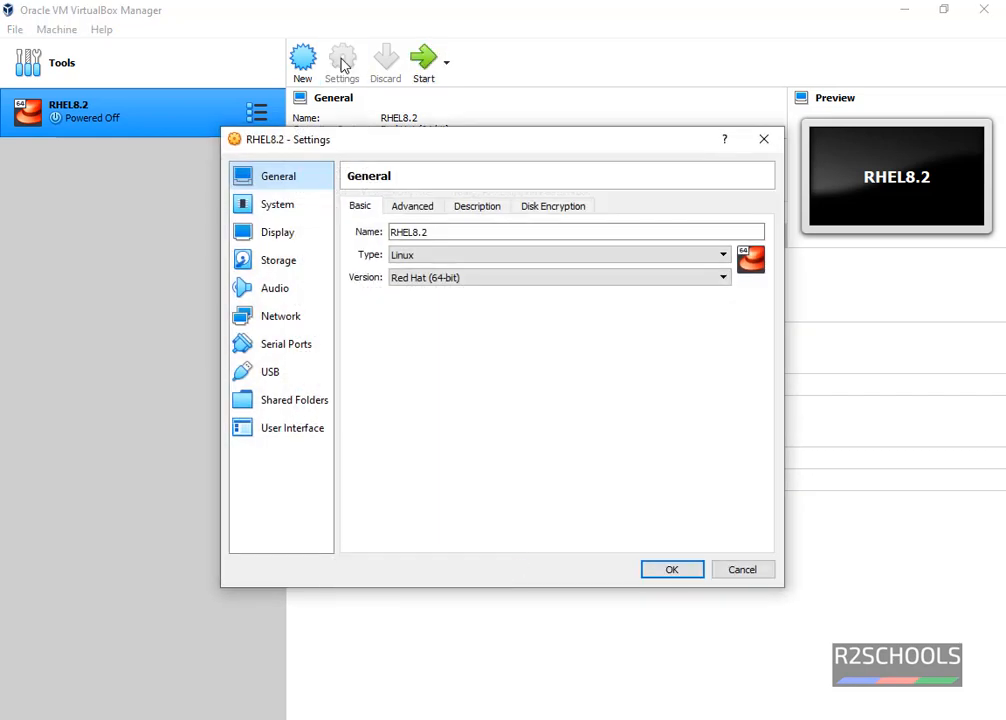
Set the VM's pointing device to USB Tablet in System settings and save.
click(279, 210)
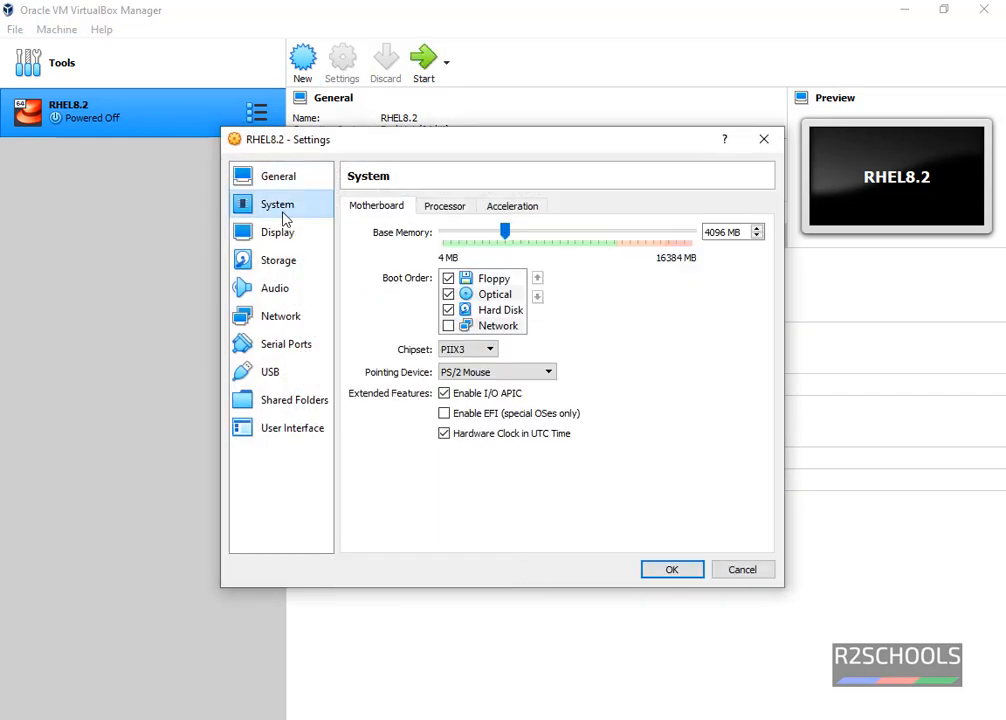
click(466, 372)
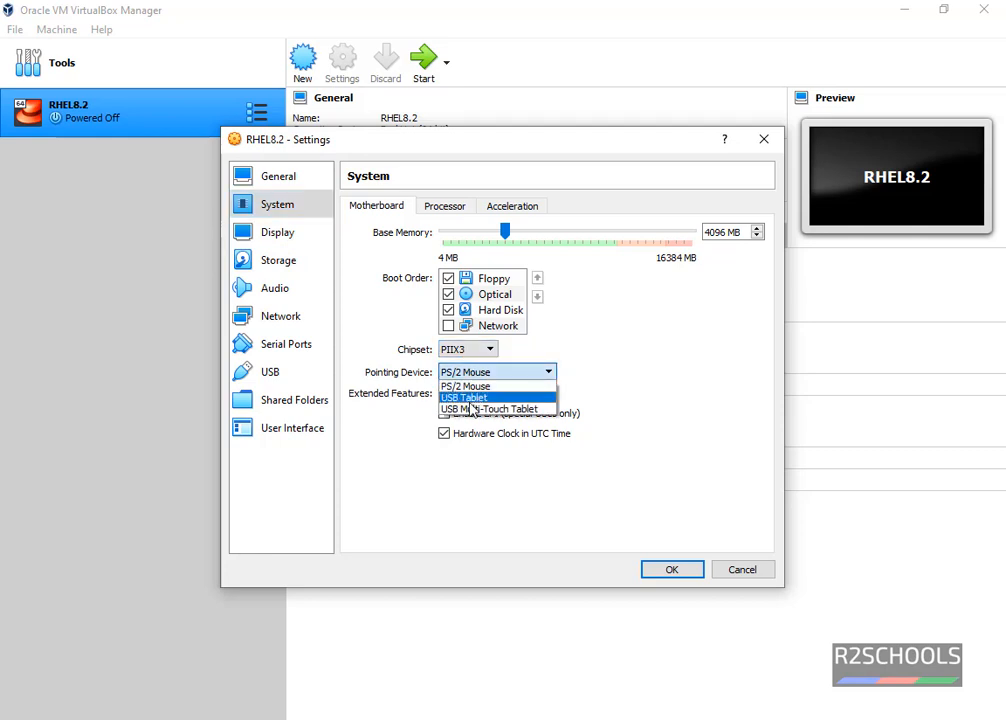
click(465, 400)
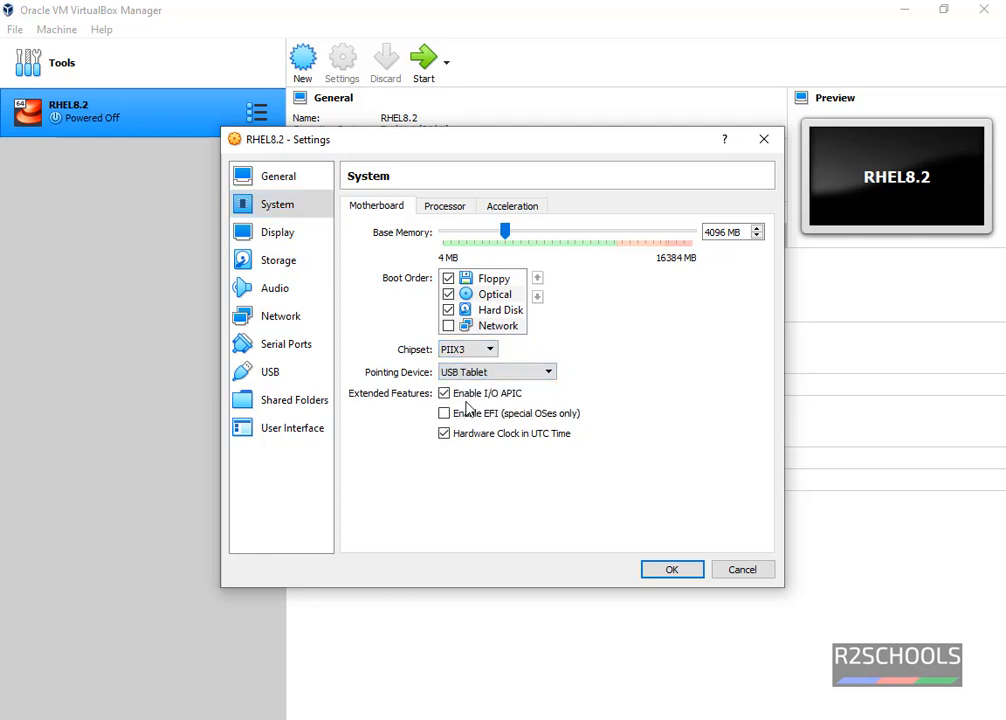
click(673, 570)
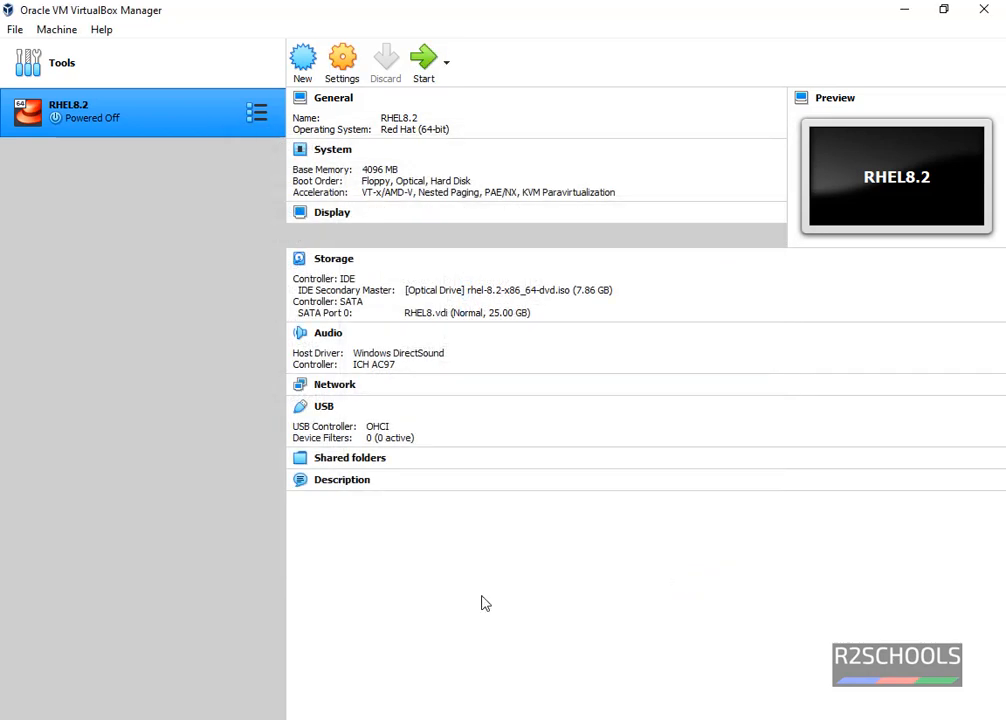
Start the RHEL8.2 VM and boot the Install Red Hat Enterprise Linux 8.2 entry.
click(425, 72)
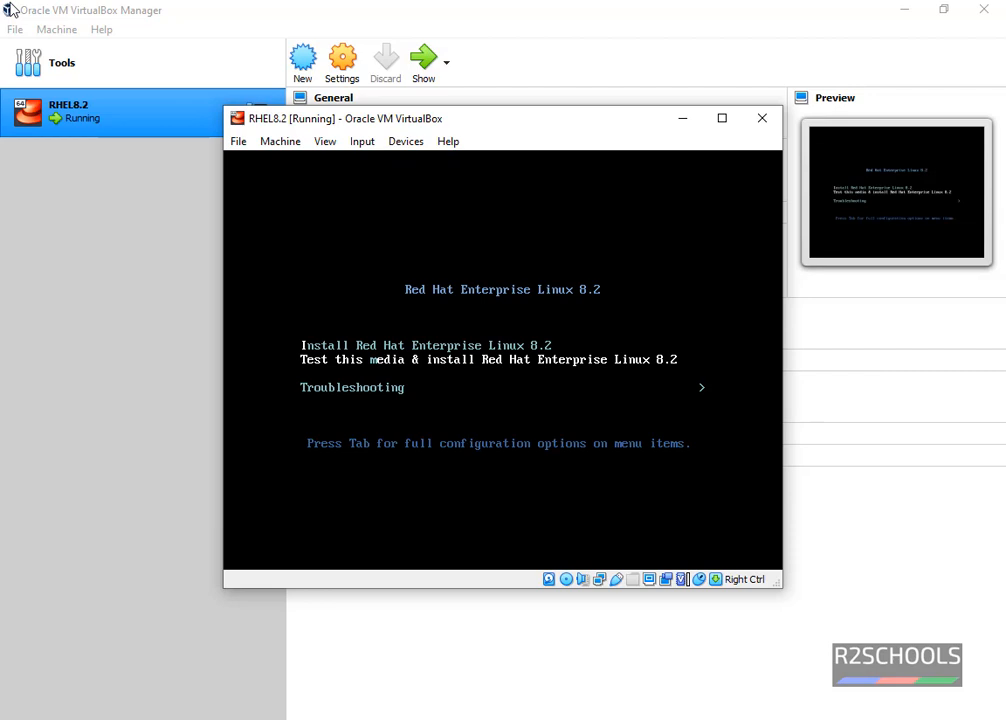
key(Up)
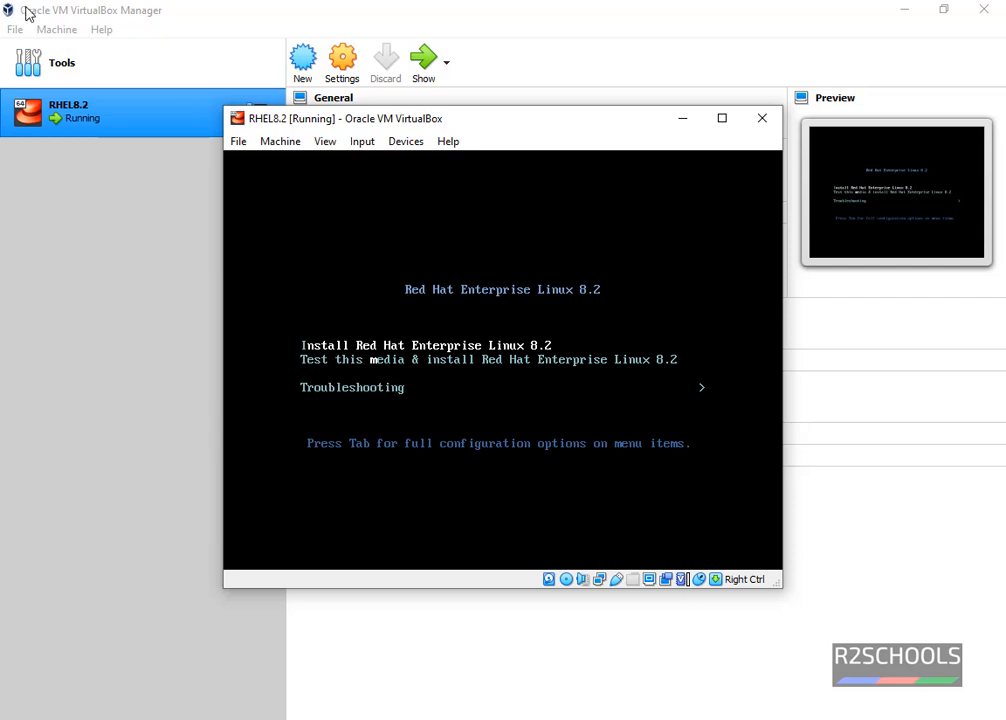
key(Return)
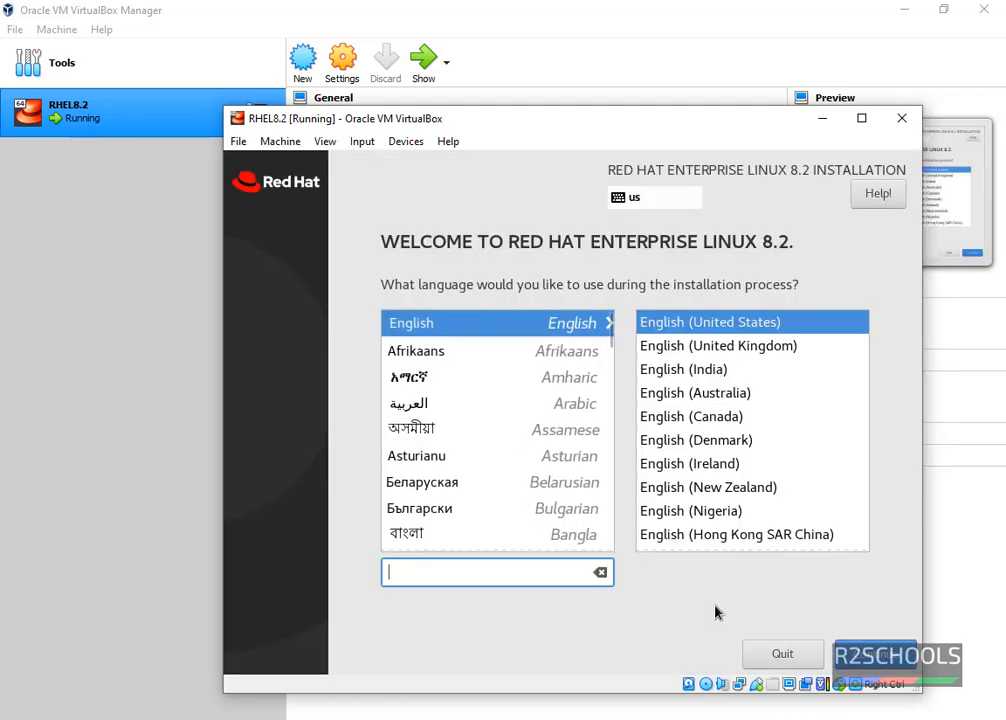
Continue in English to the Installation Summary and open the Time & Date map.
click(871, 654)
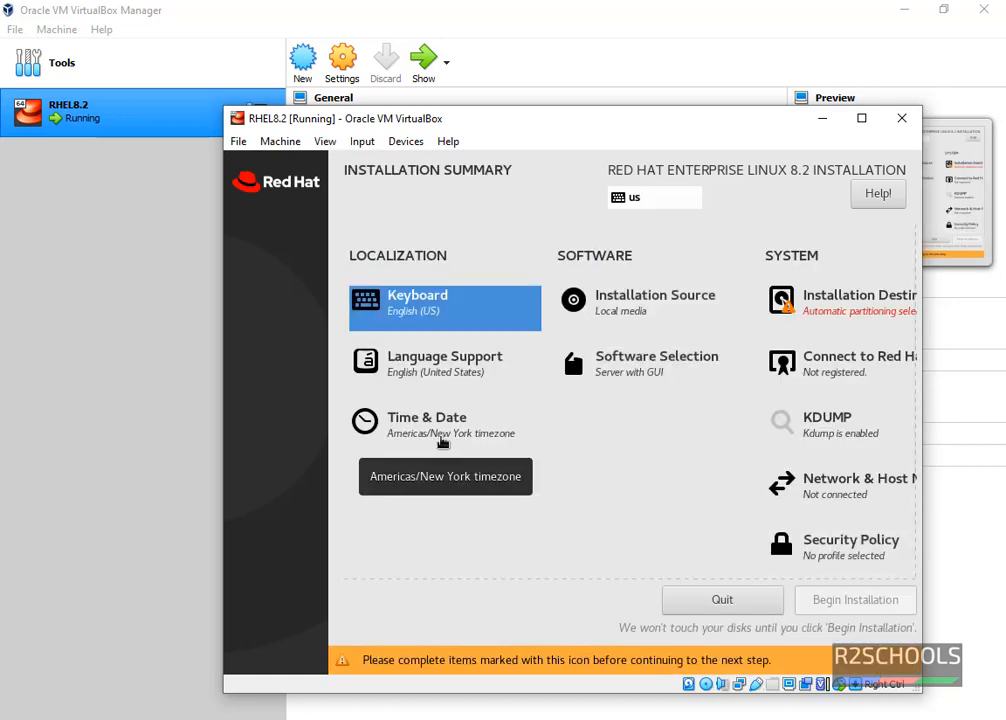
click(442, 440)
click(442, 440)
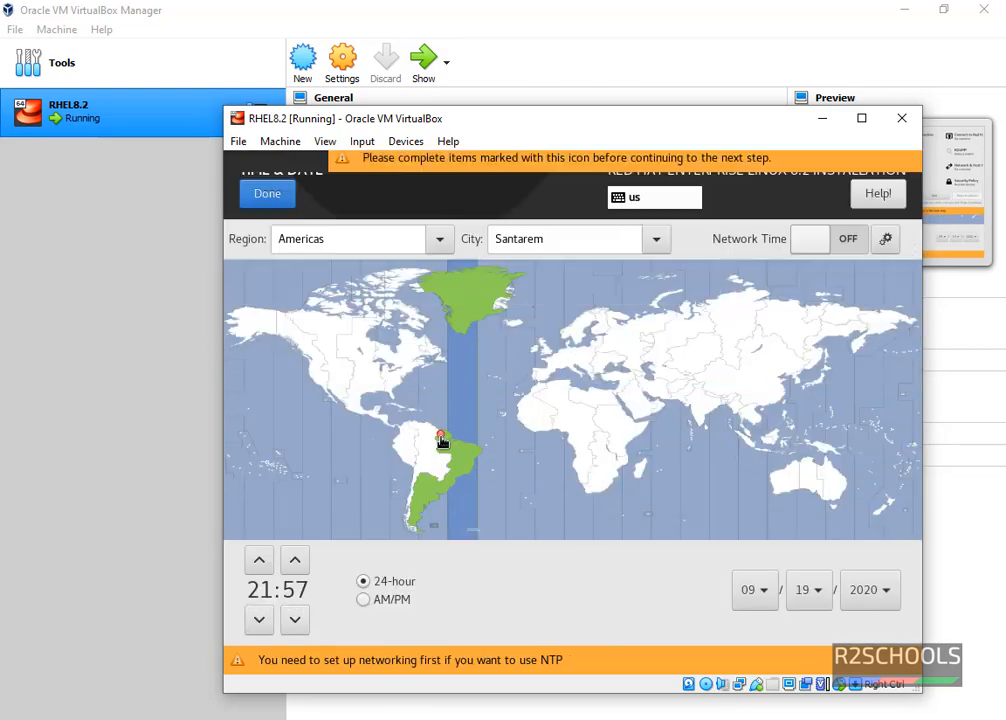
click(255, 323)
Set the time zone to region Asia, city Kolkata, and confirm it.
click(410, 238)
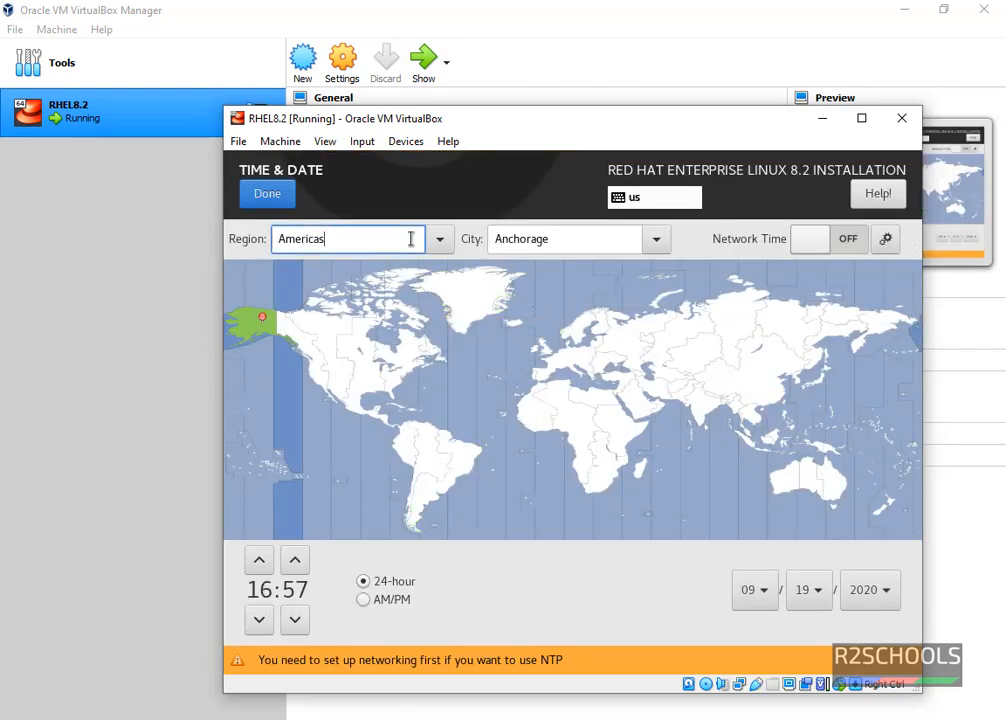
double_click(415, 238)
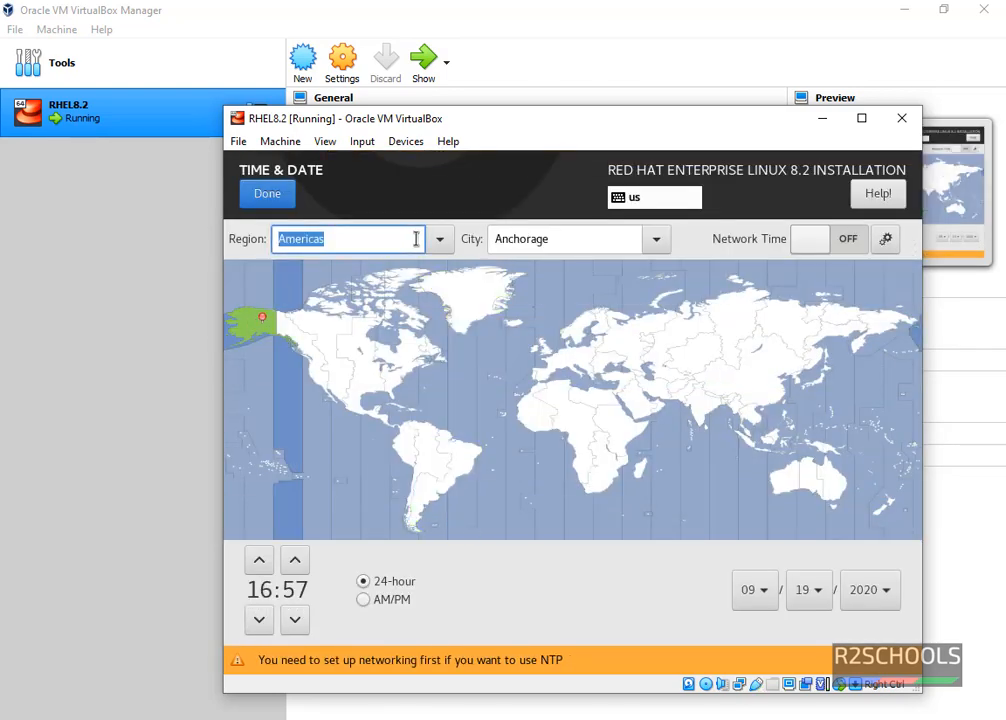
text(as)
key(Tab)
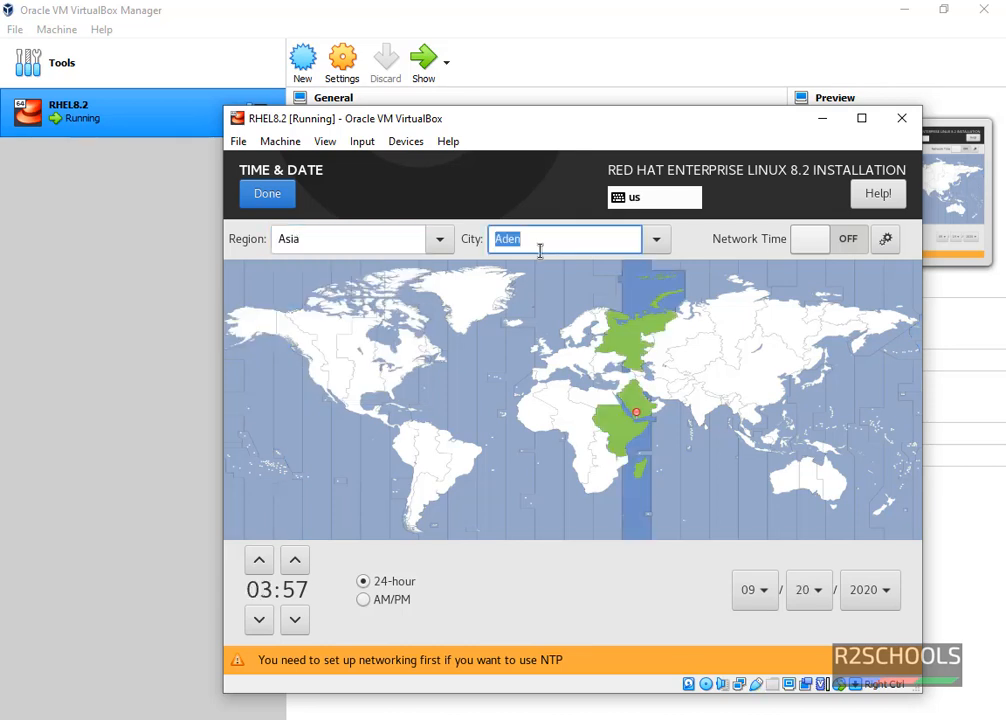
text(kol)
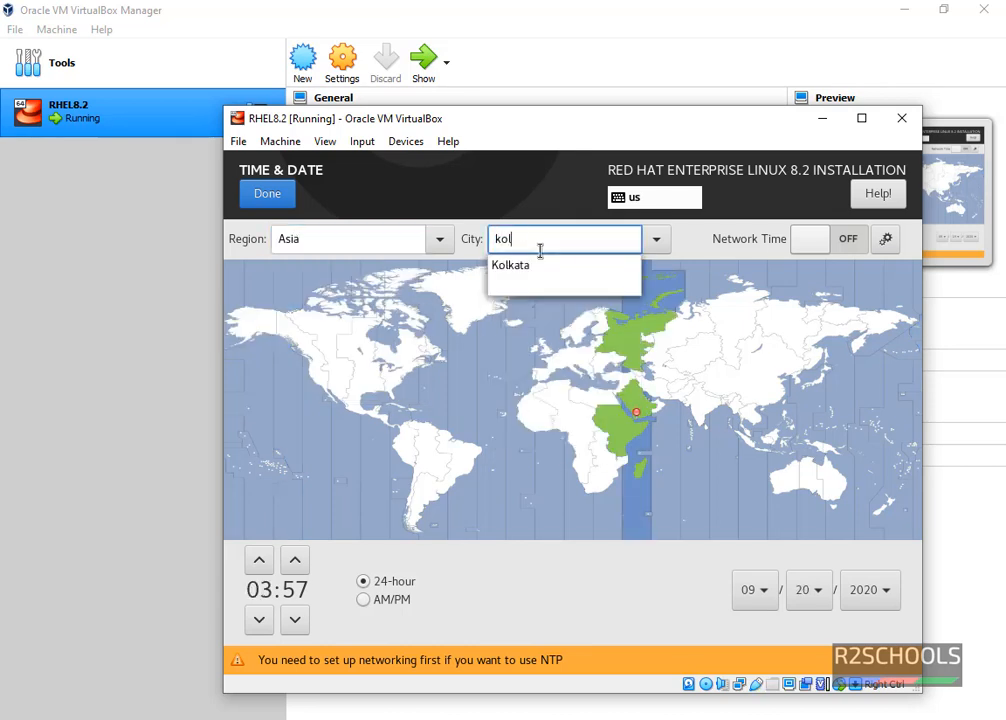
click(526, 271)
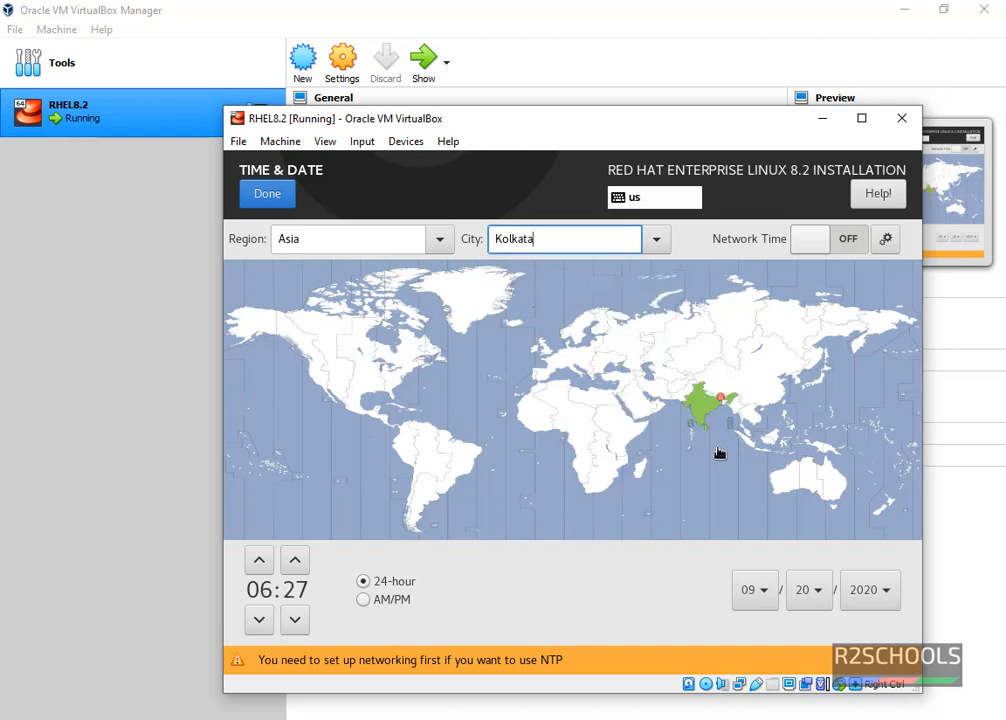
click(268, 196)
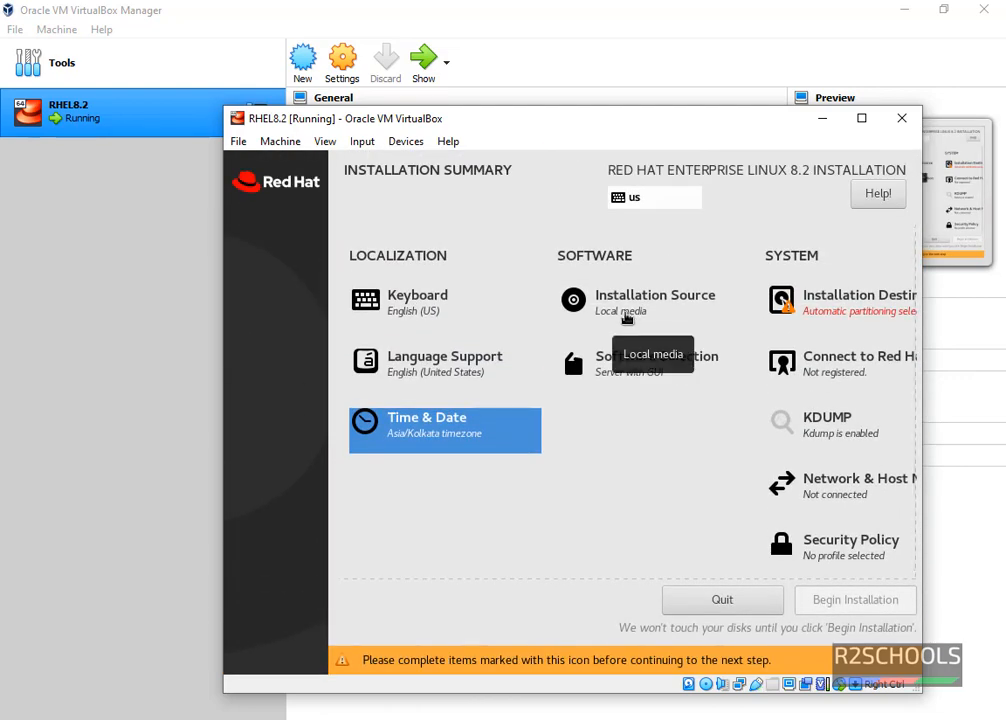
click(626, 318)
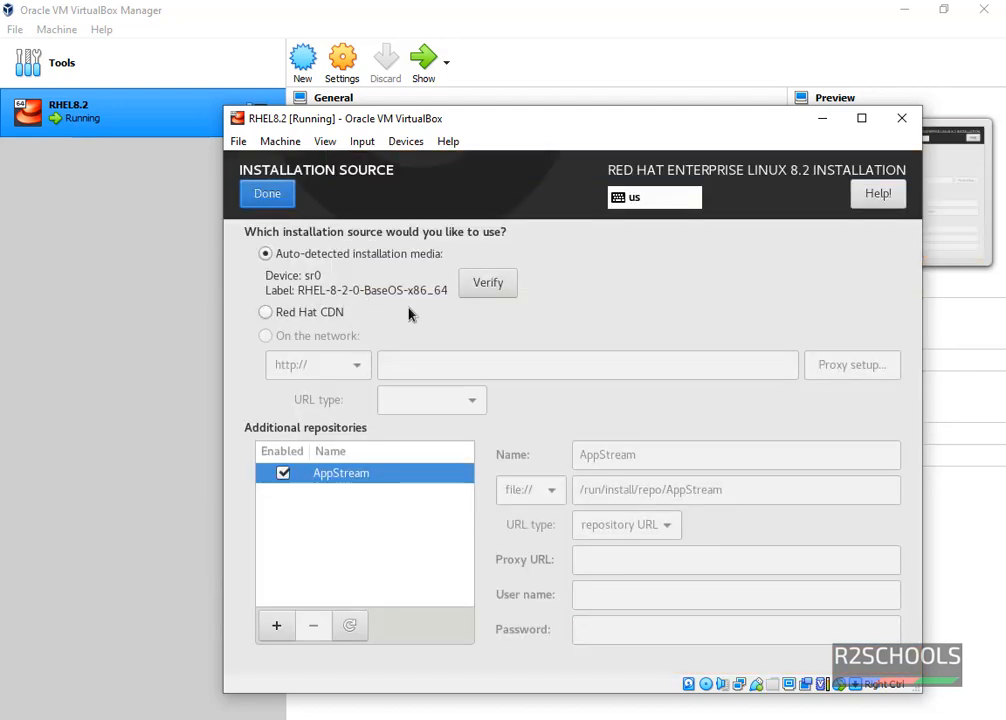
Keep the auto-detected local media and choose Workstation with no add-ons.
click(280, 199)
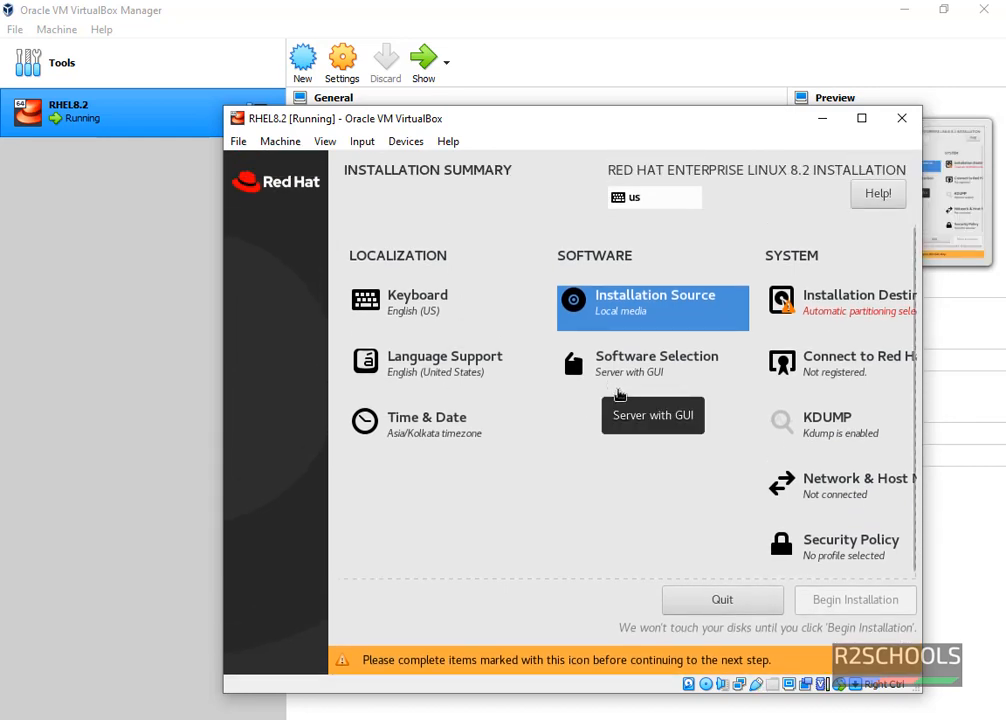
click(636, 372)
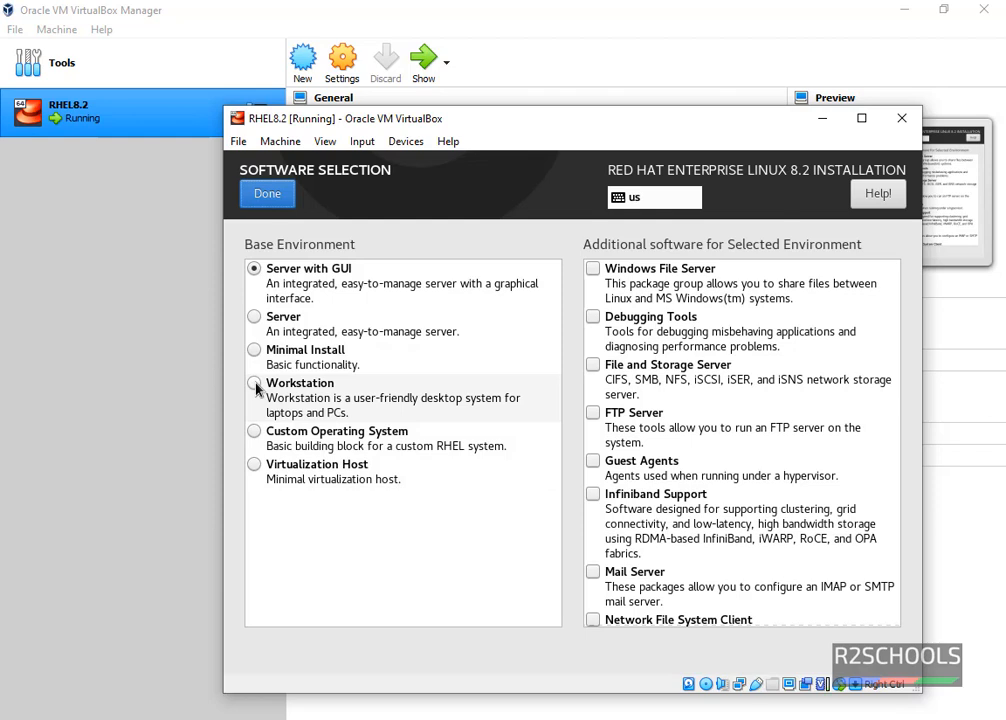
click(355, 392)
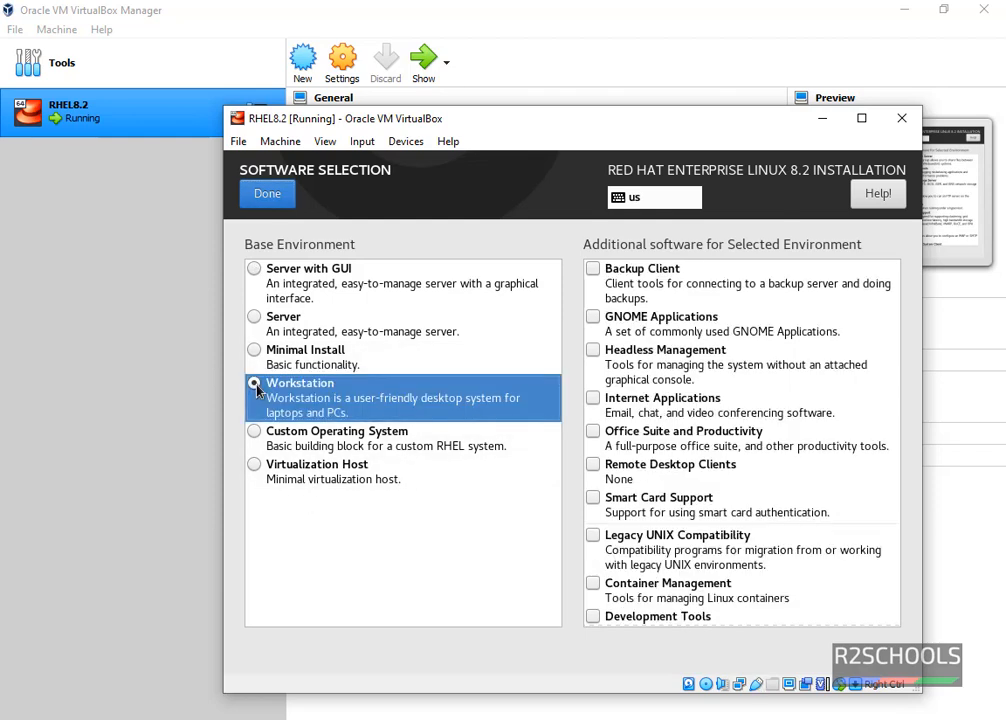
click(593, 400)
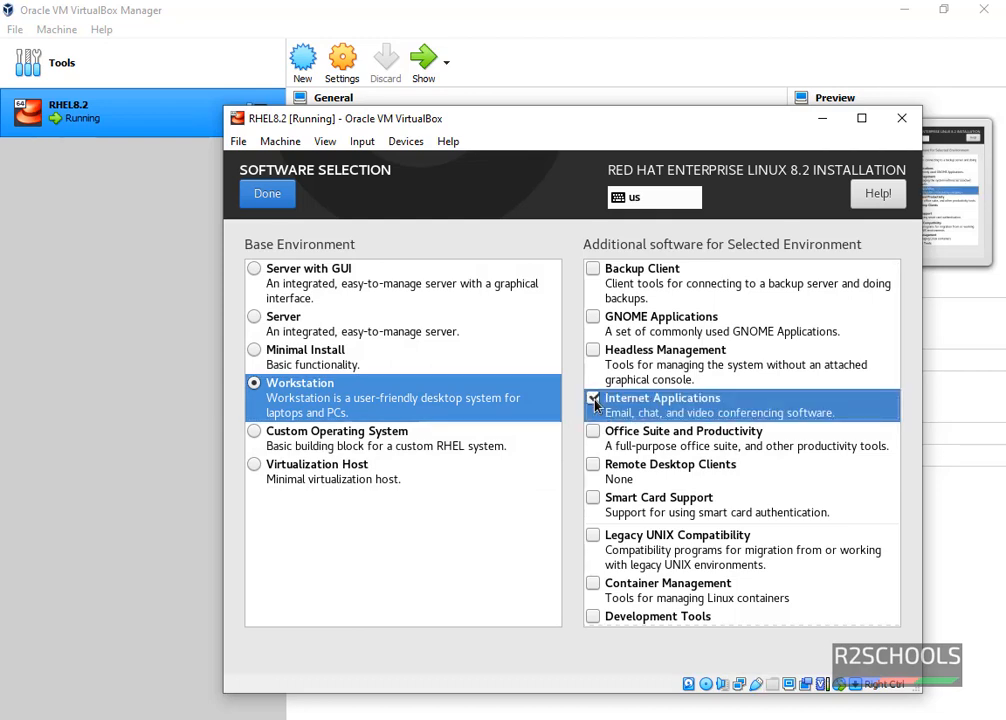
click(593, 272)
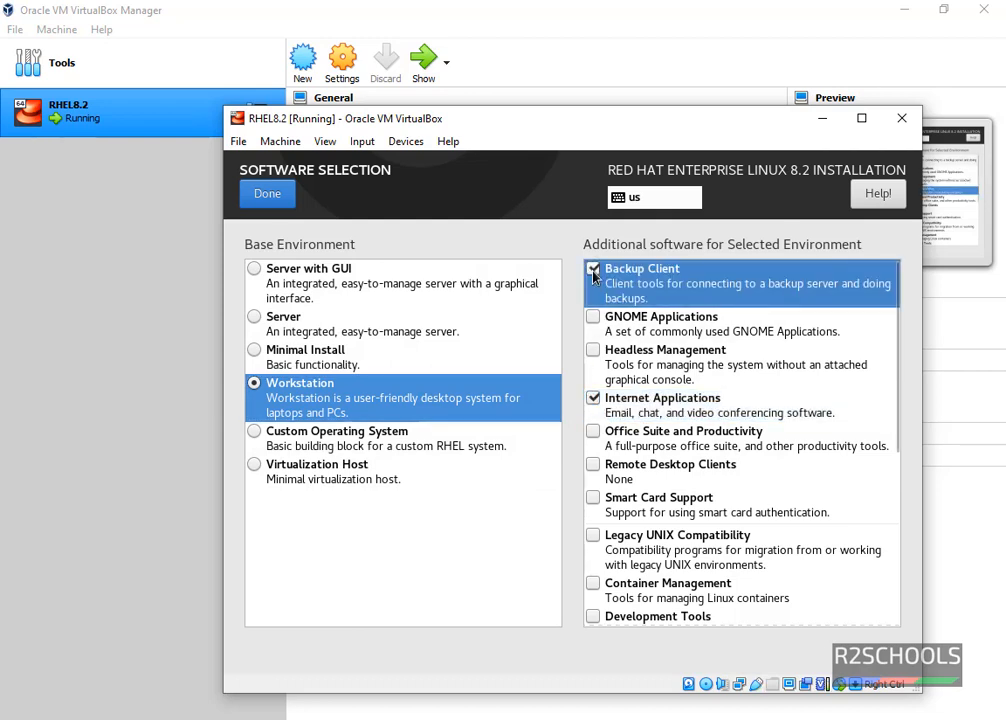
click(593, 272)
click(593, 400)
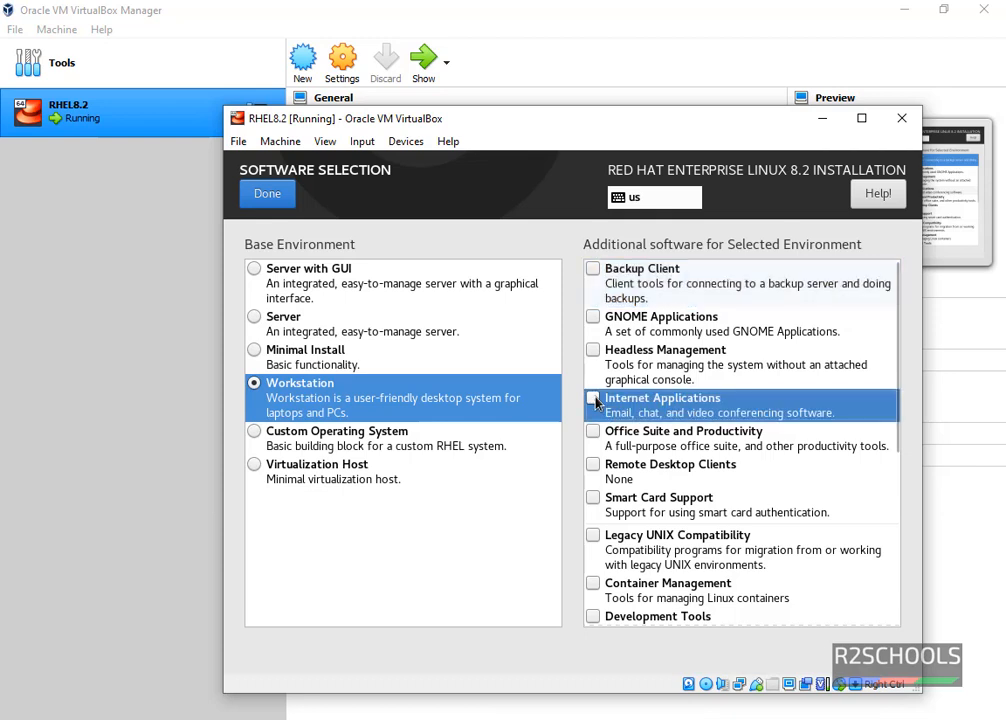
click(279, 202)
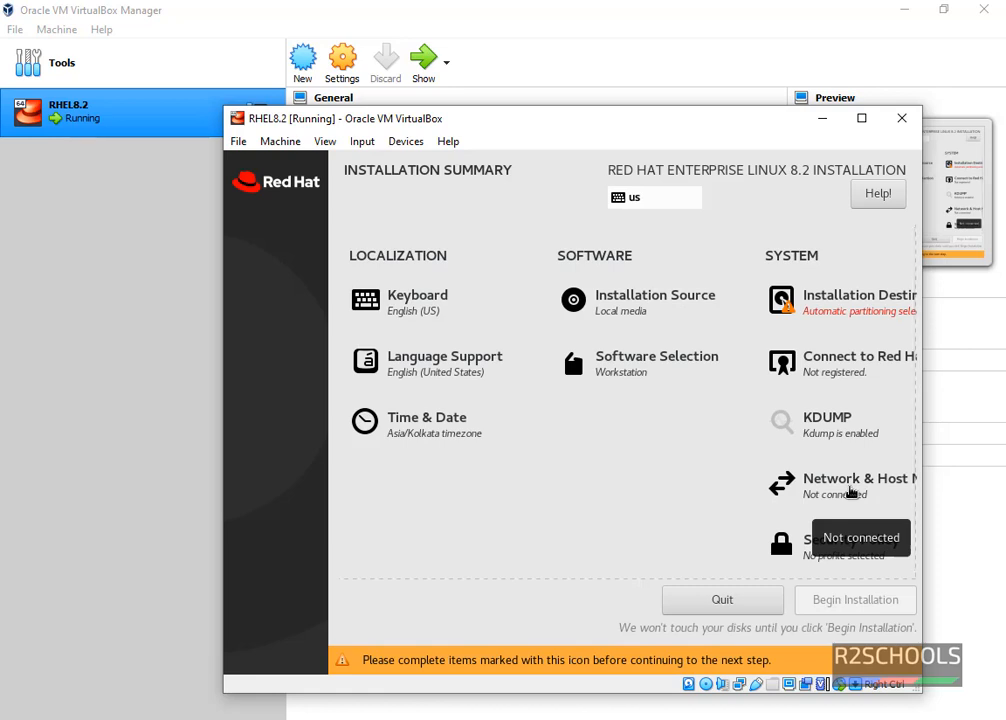
click(850, 492)
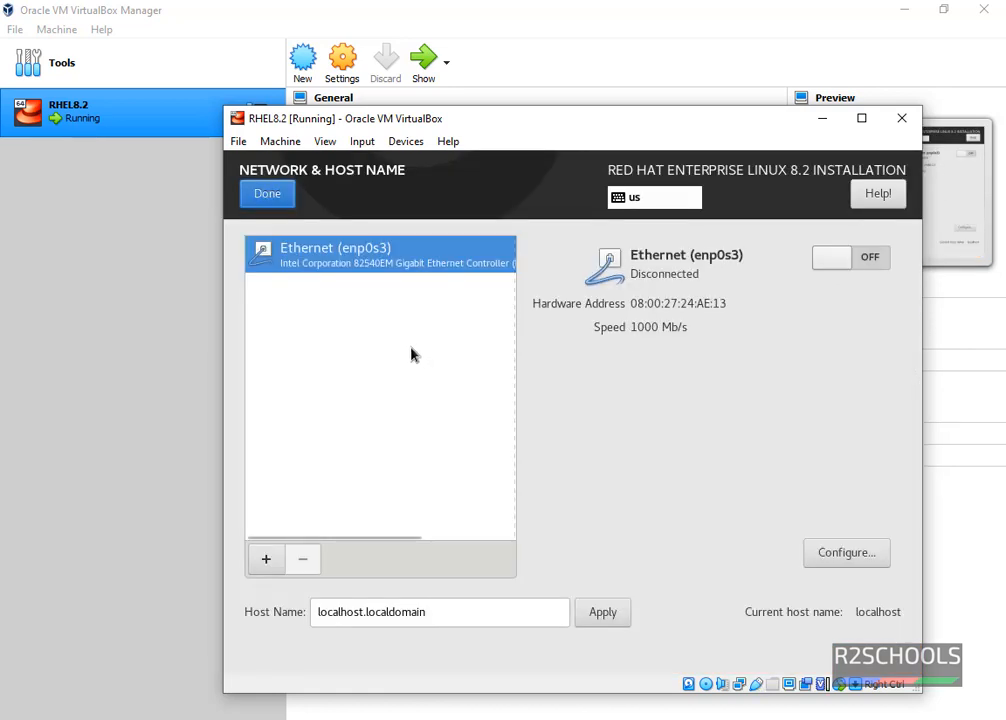
Keep default network settings, accept automatic partitioning on the 25 GiB disk, and begin installation.
click(267, 193)
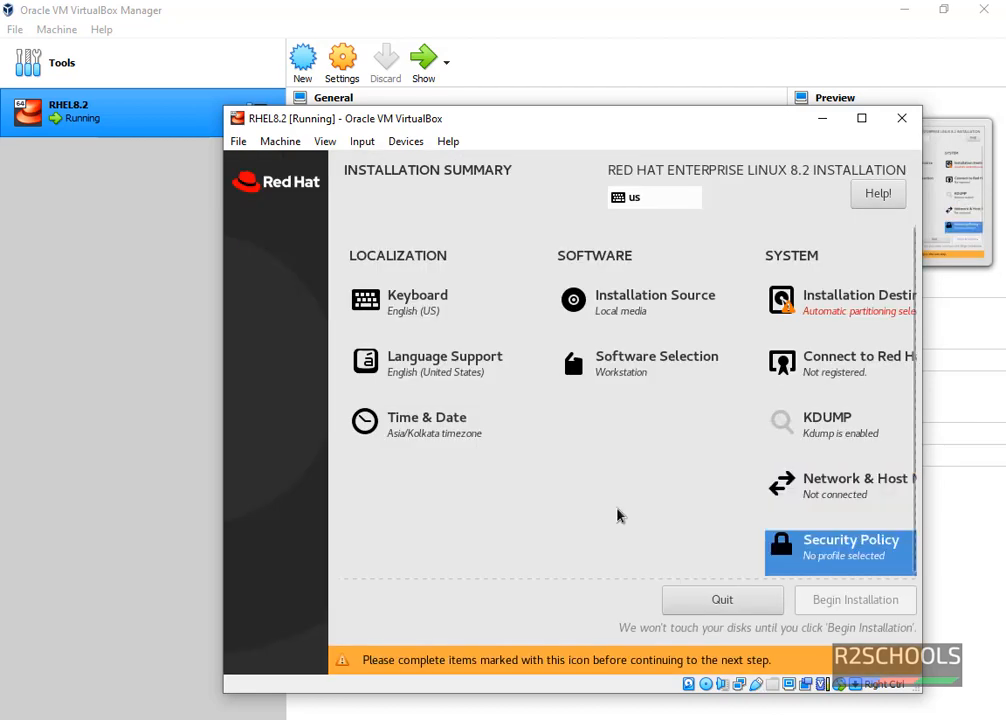
click(846, 305)
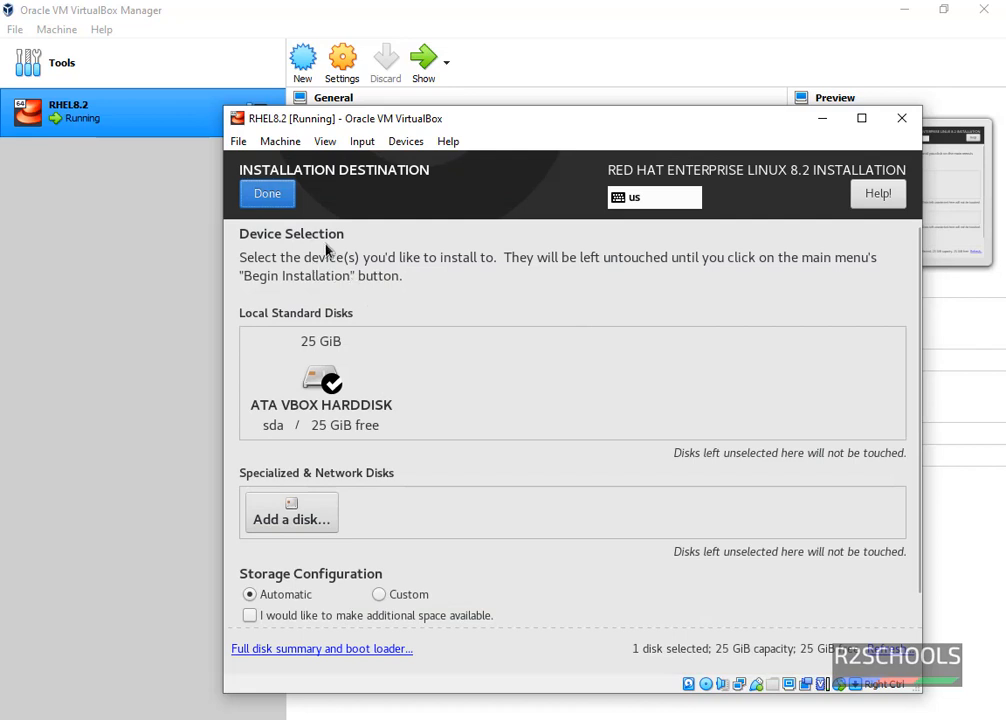
click(267, 194)
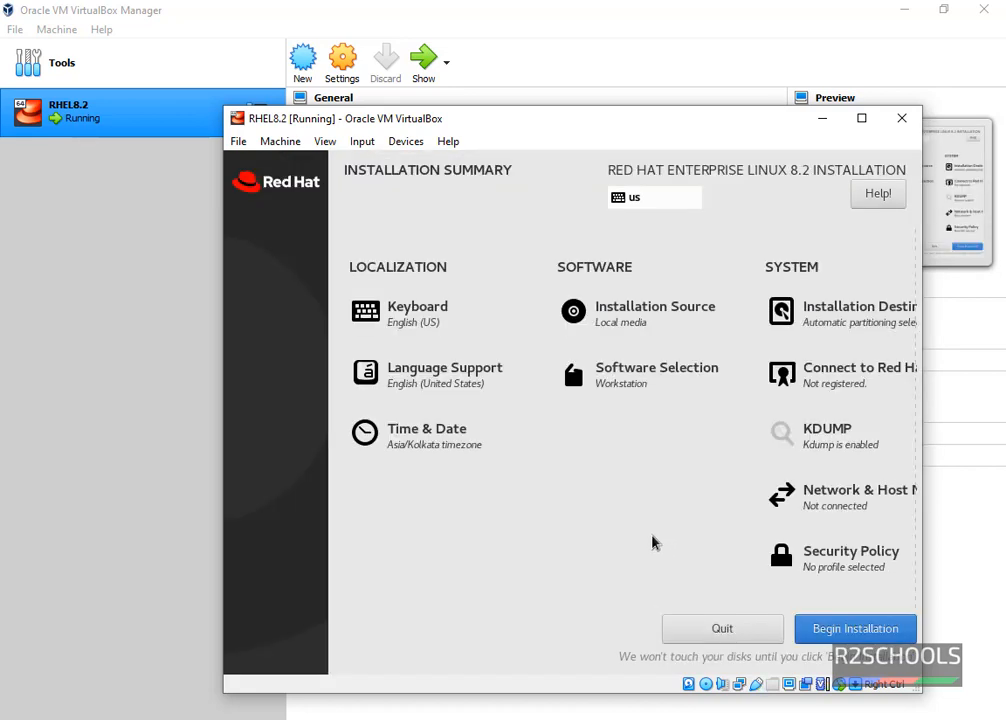
click(886, 642)
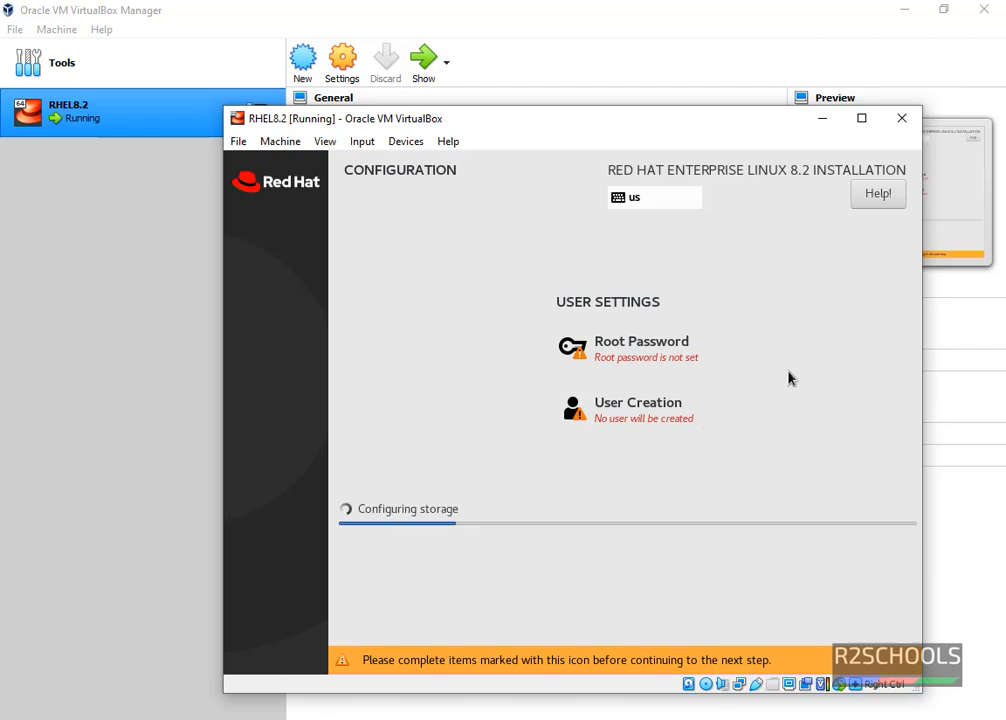
Enter and confirm the root password, accepting the weak-password warning.
click(645, 346)
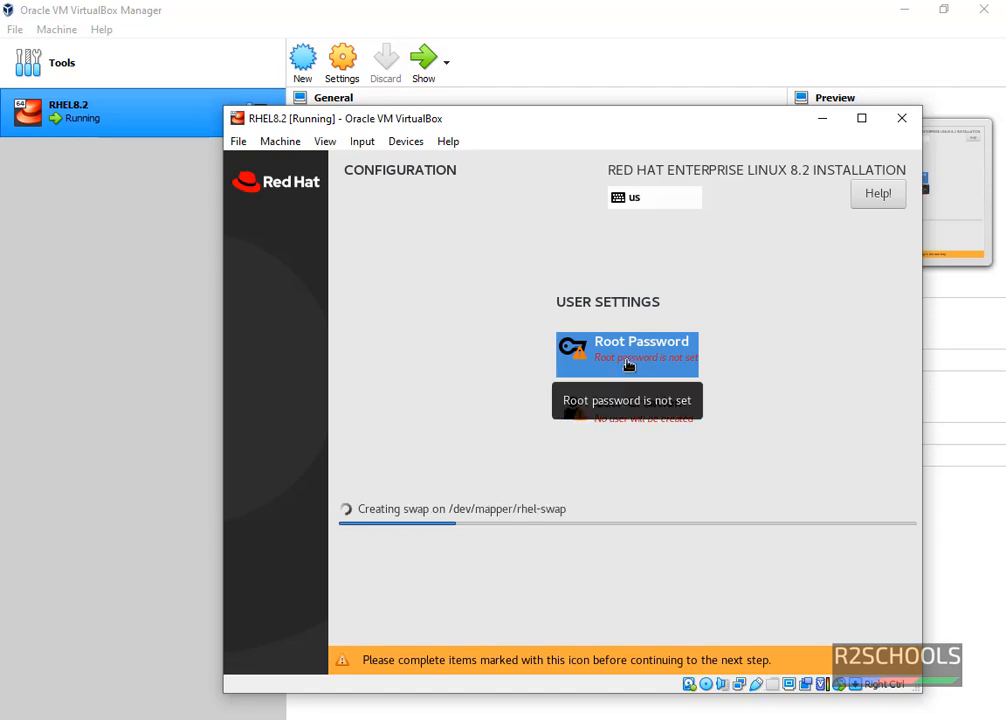
click(627, 365)
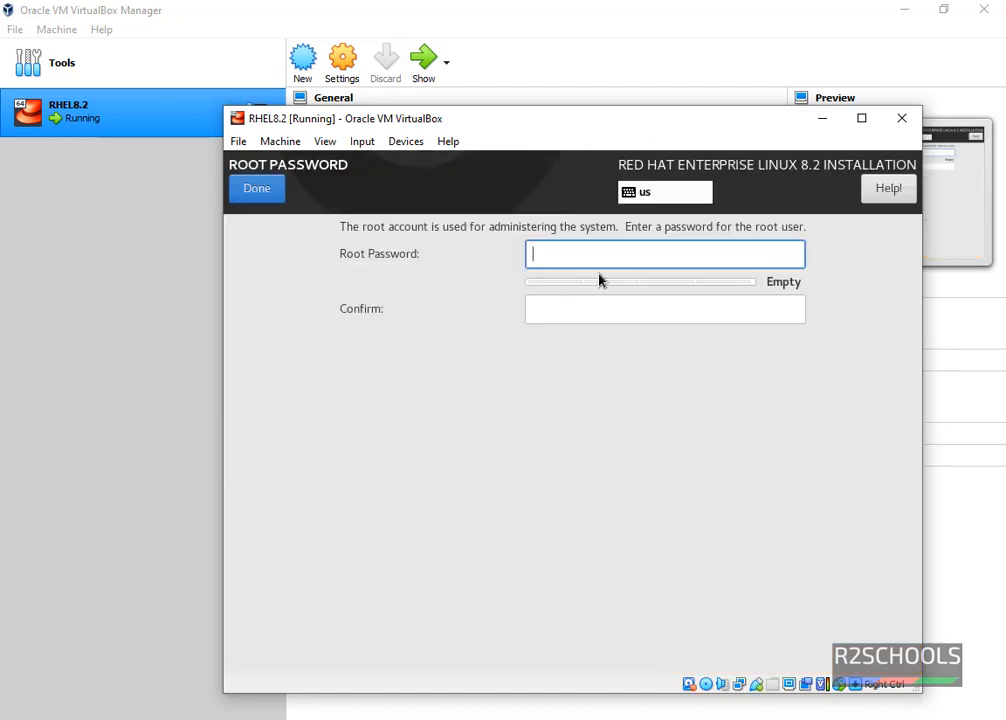
text(*****)
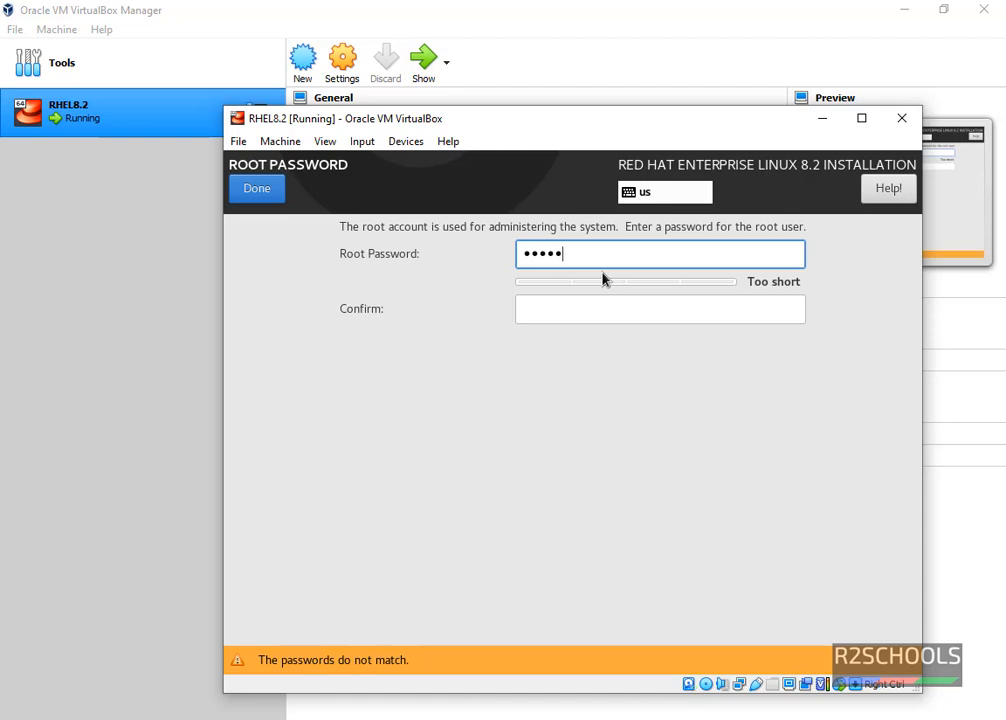
text(****)
key(Tab)
text(********)
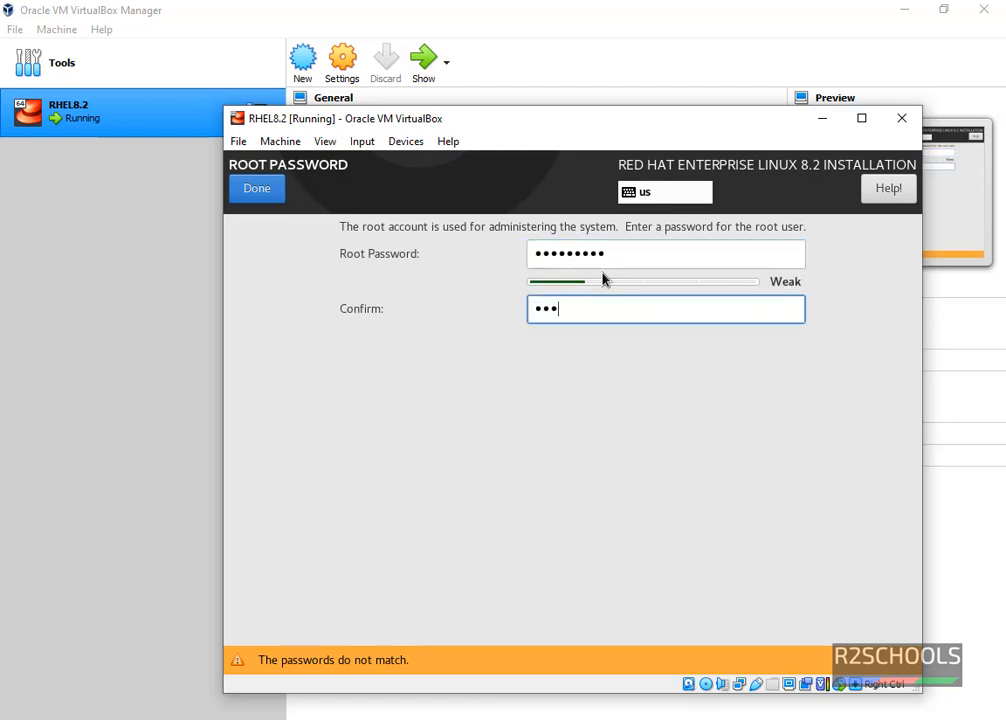
text(*)
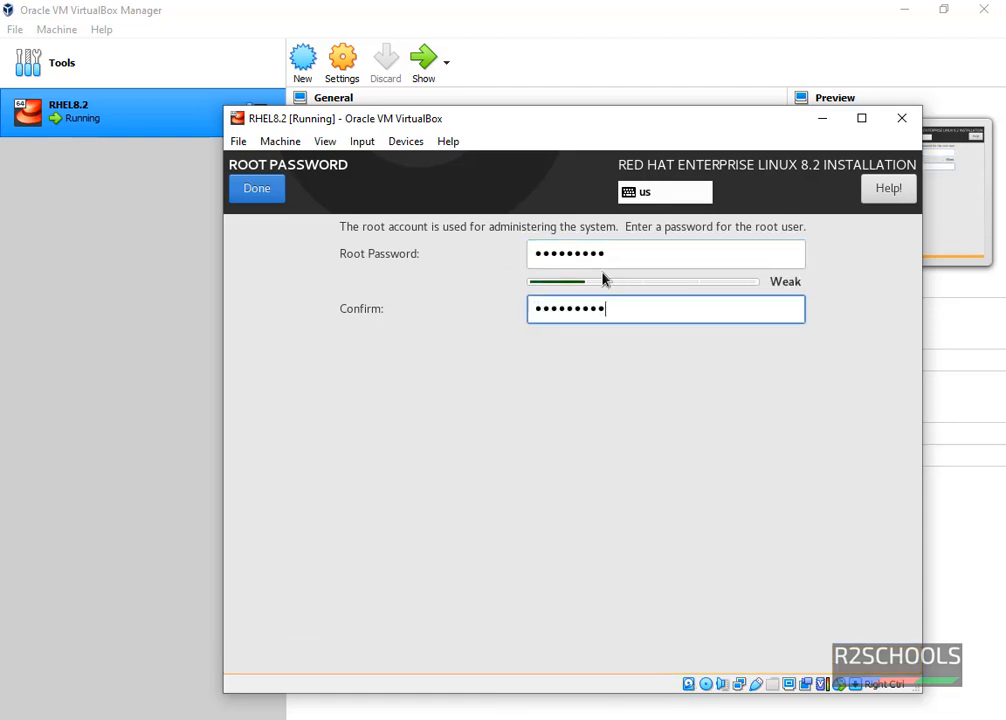
click(256, 203)
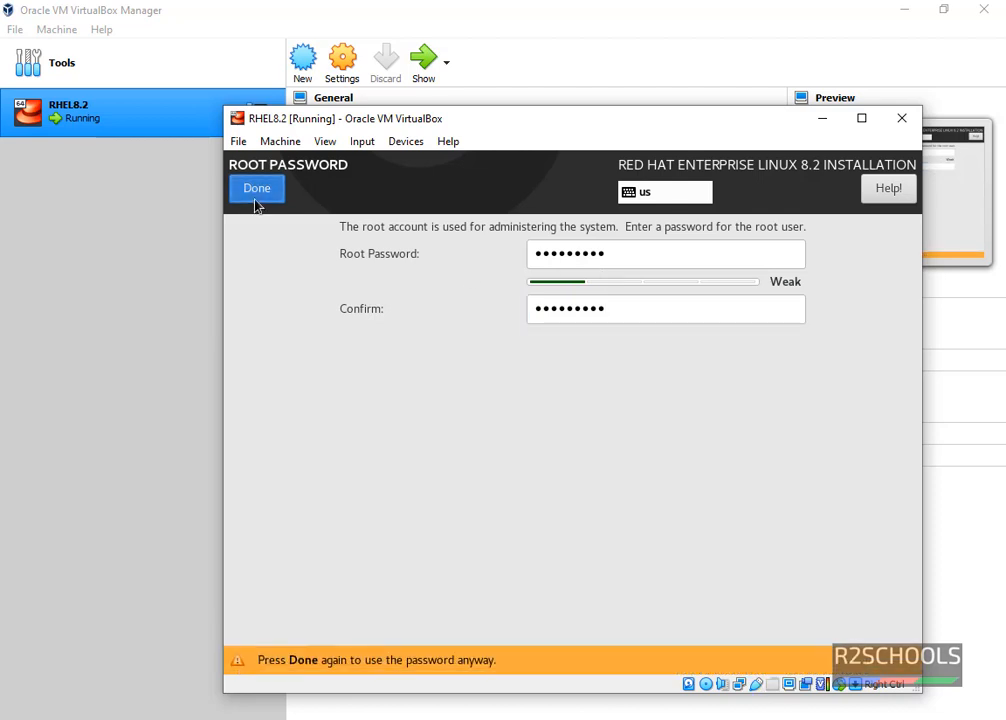
click(256, 204)
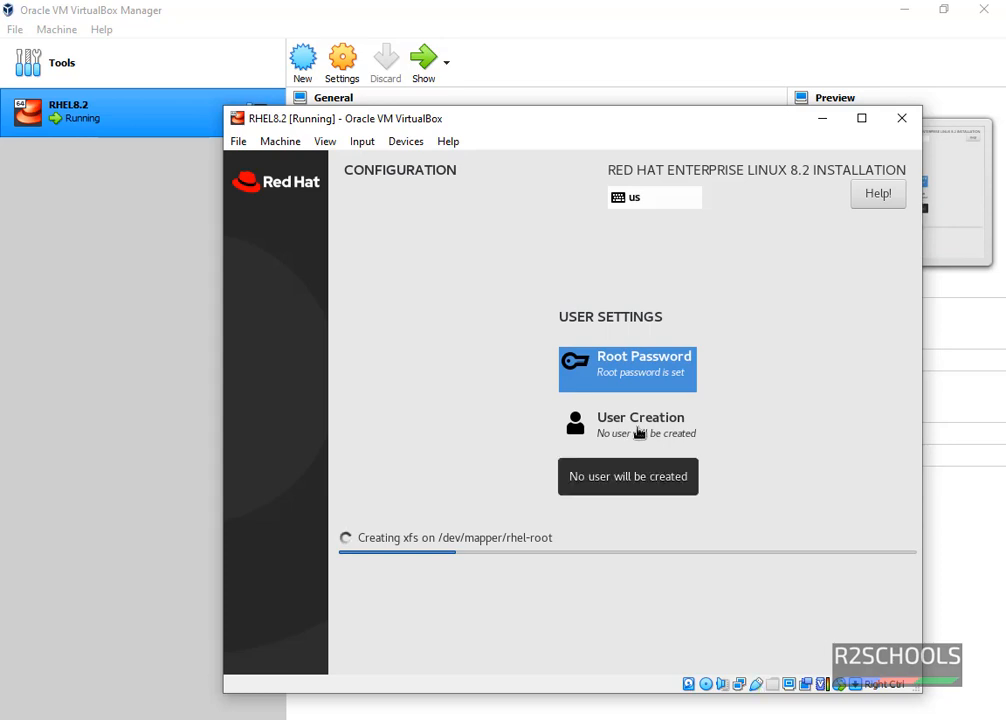
click(639, 432)
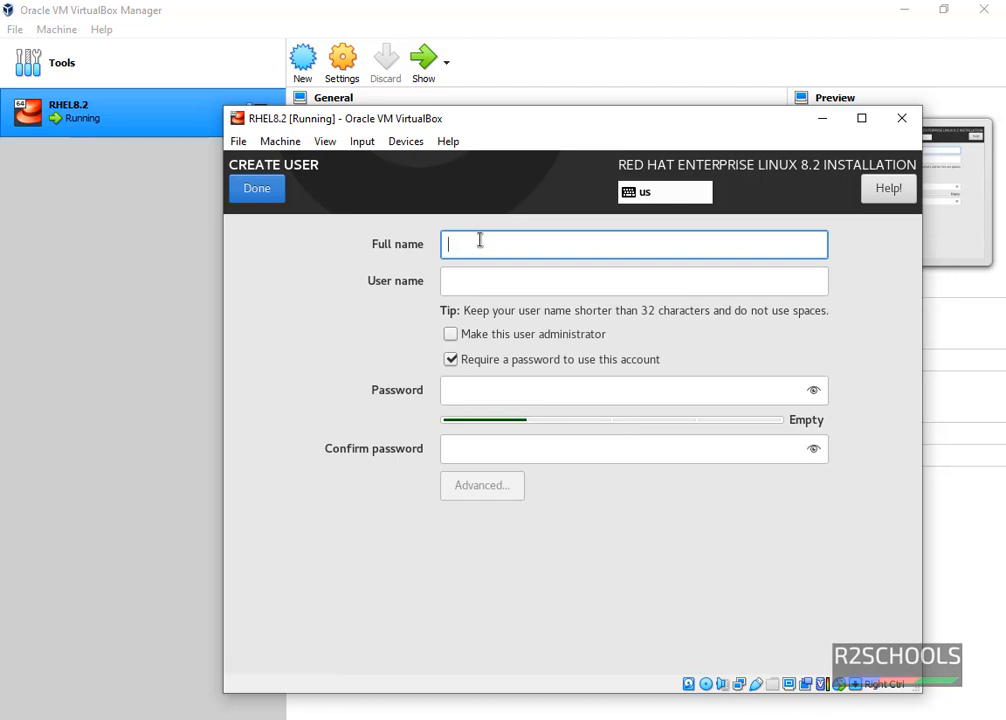
Create a non-administrator user with full name, user name and confirmed password, accepting the weak-password warning.
text(r2school)
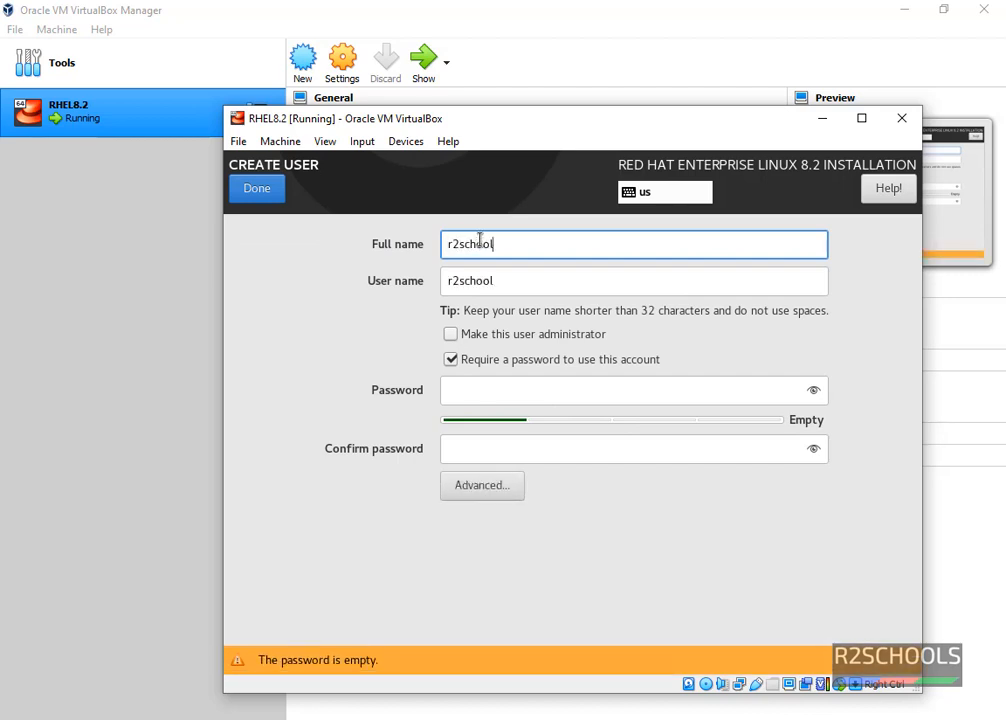
key(Tab)
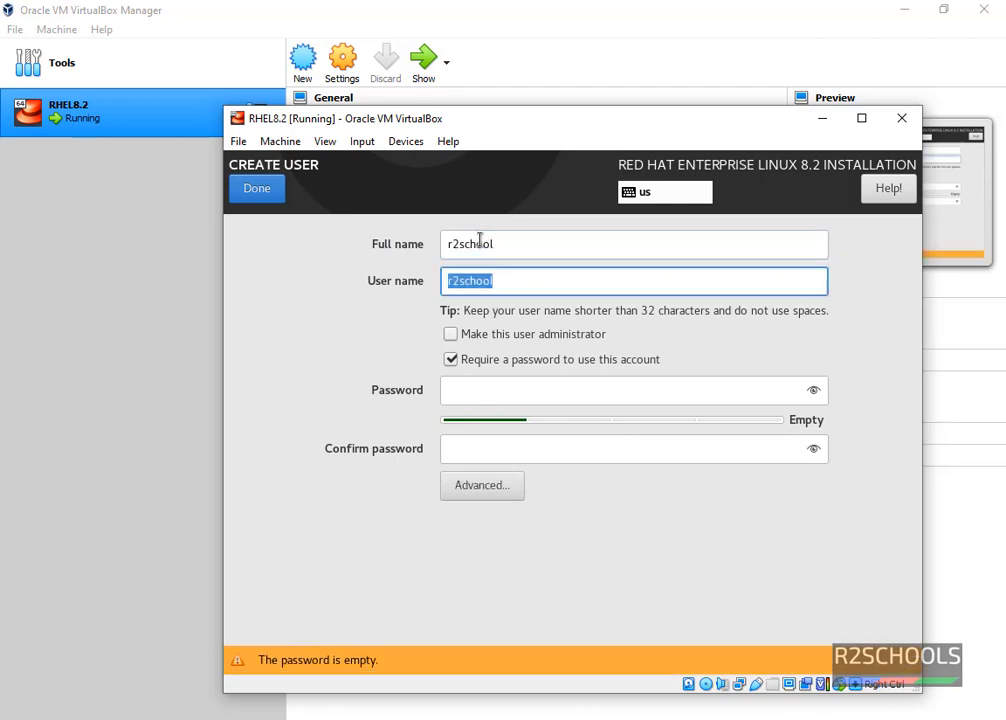
click(522, 248)
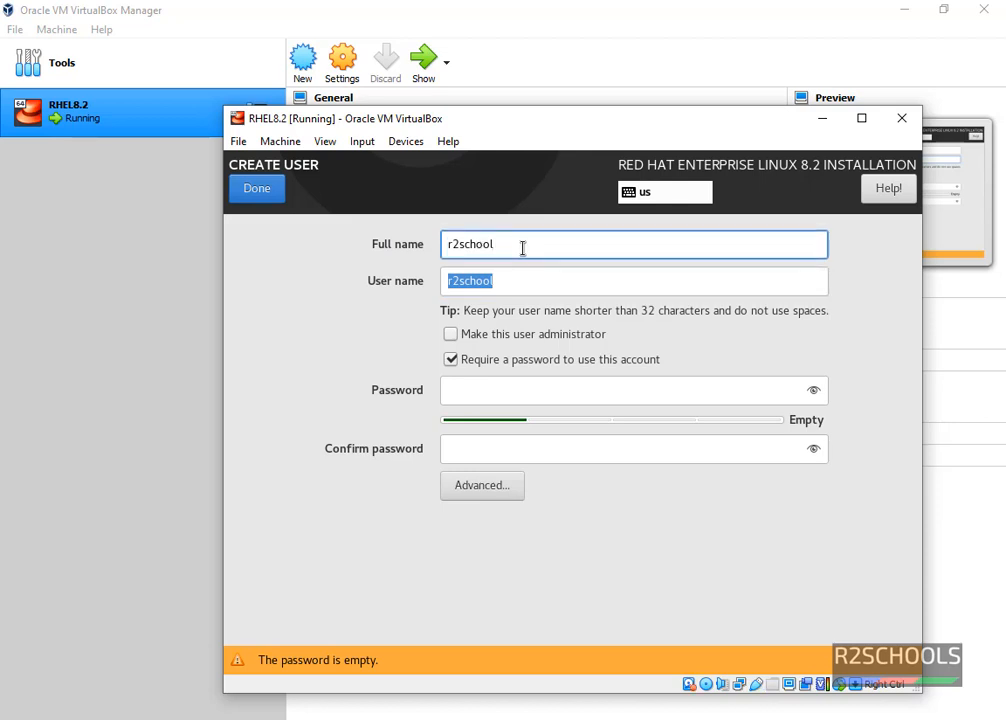
text(s)
click(529, 284)
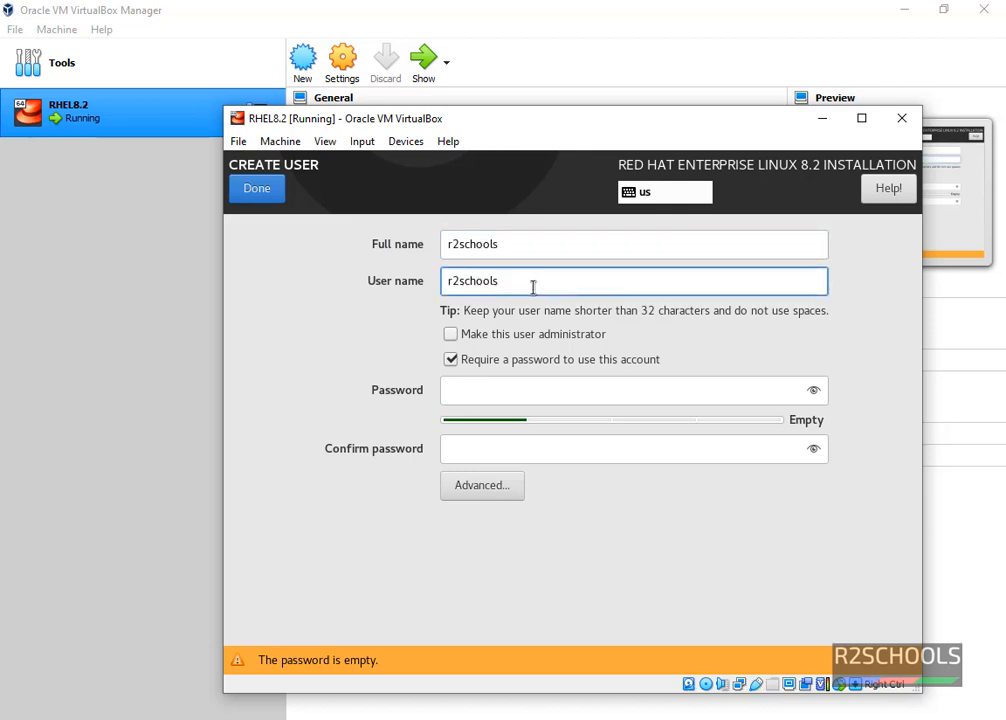
click(472, 390)
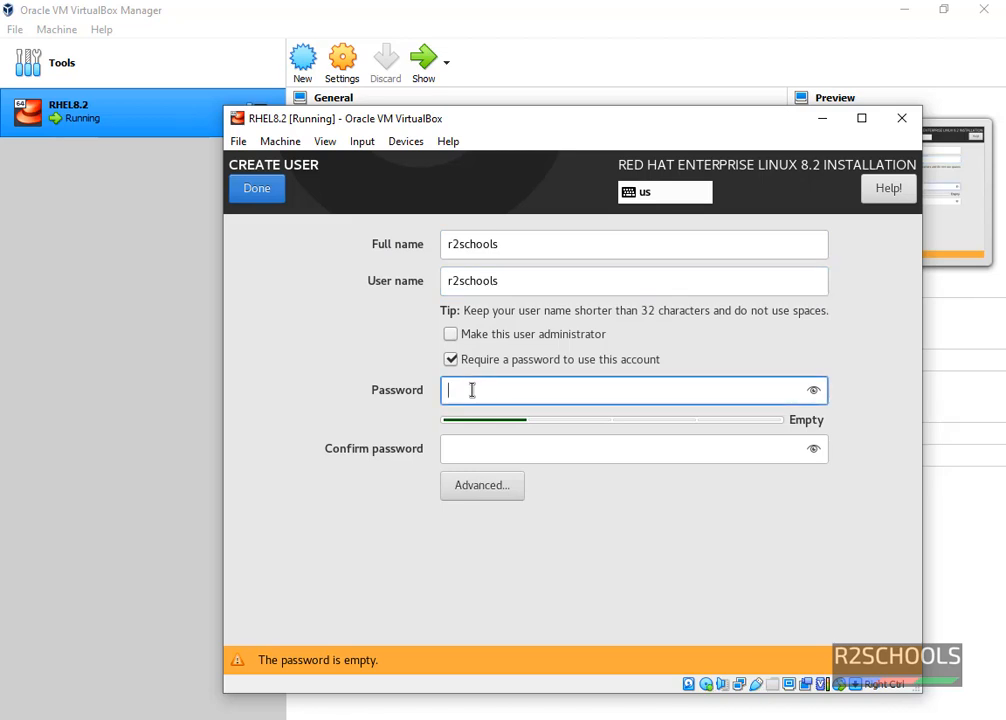
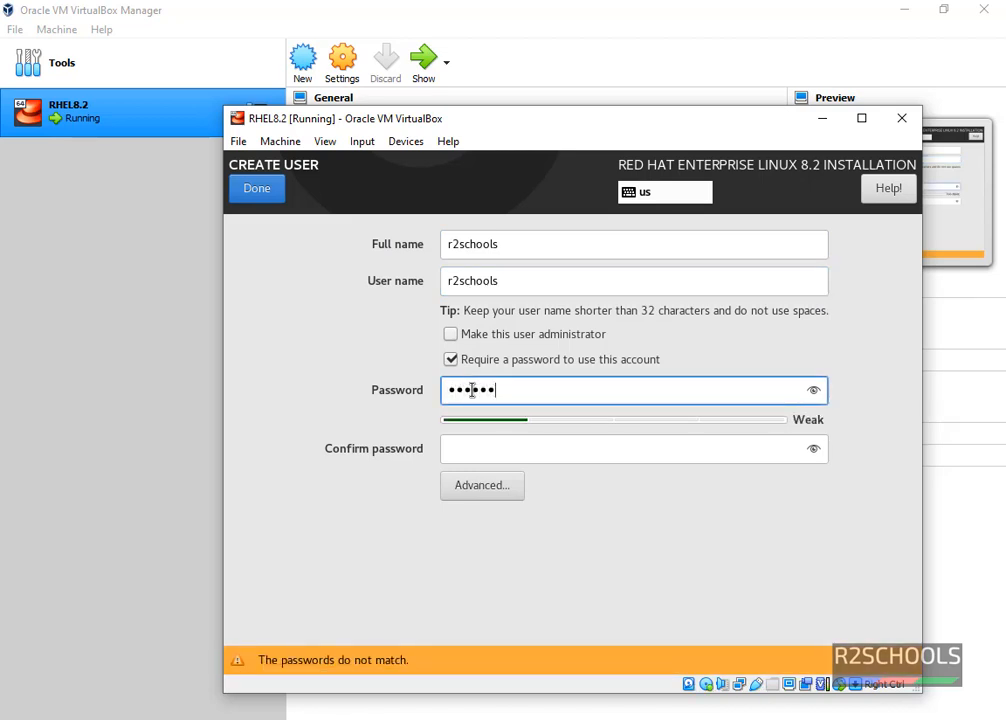
key(Tab)
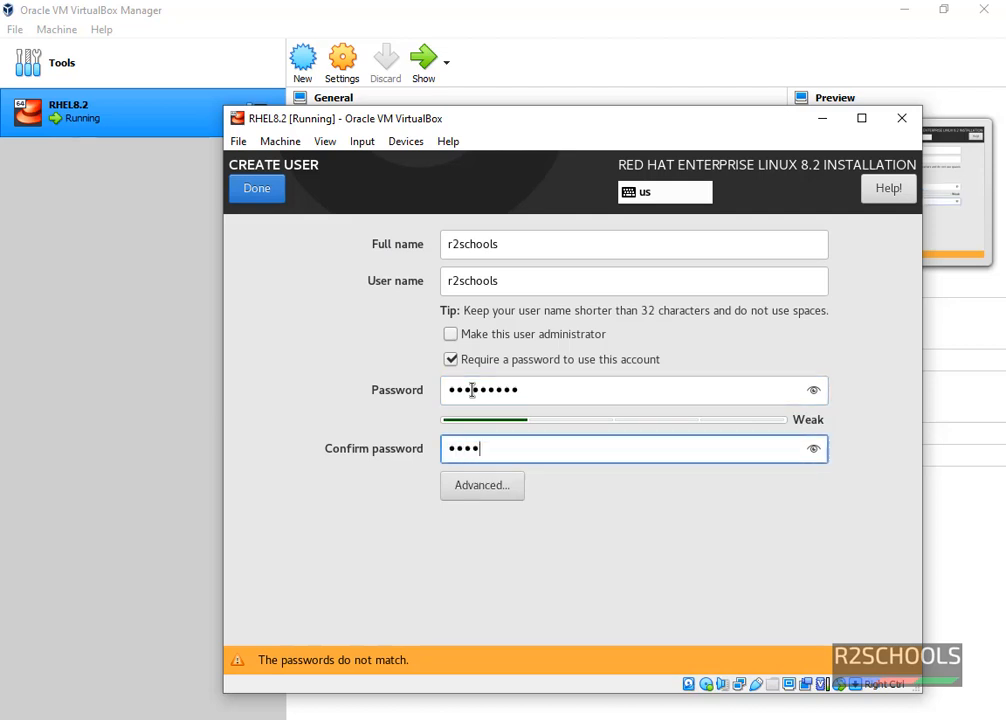
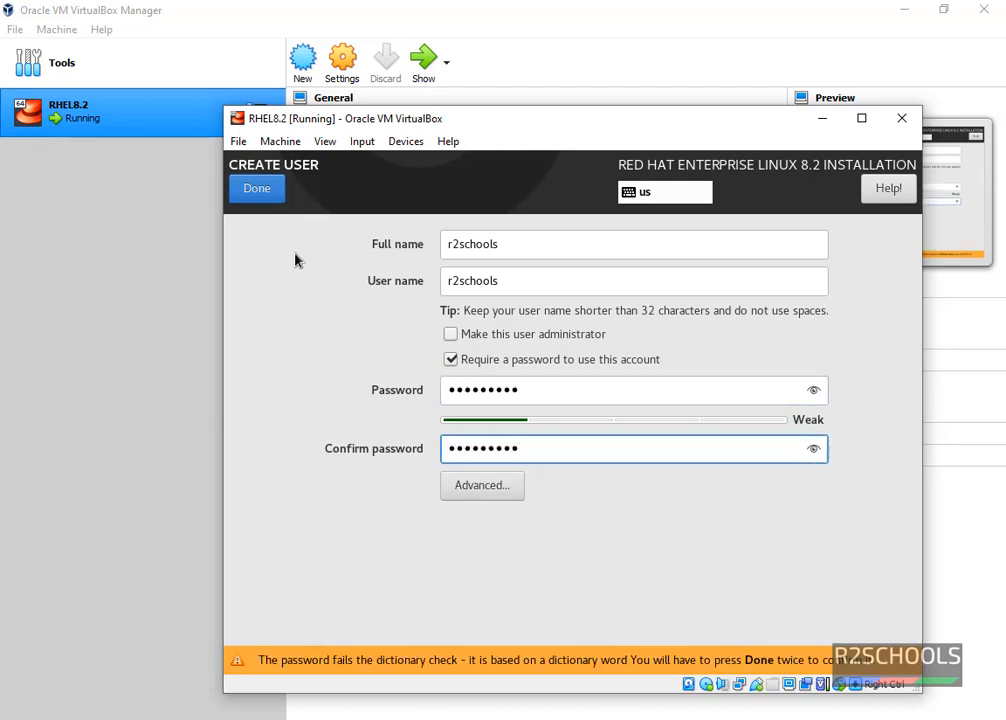
double_click(257, 190)
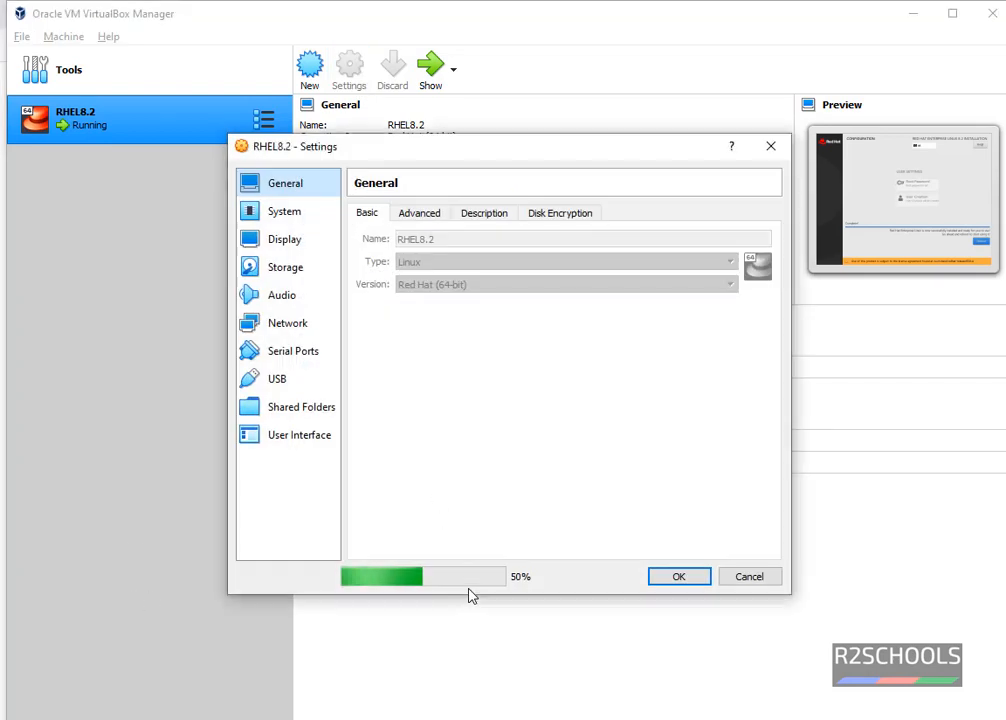
Remove the installation ISO from the VM's optical drive, save settings, and reboot the guest.
click(292, 271)
click(420, 252)
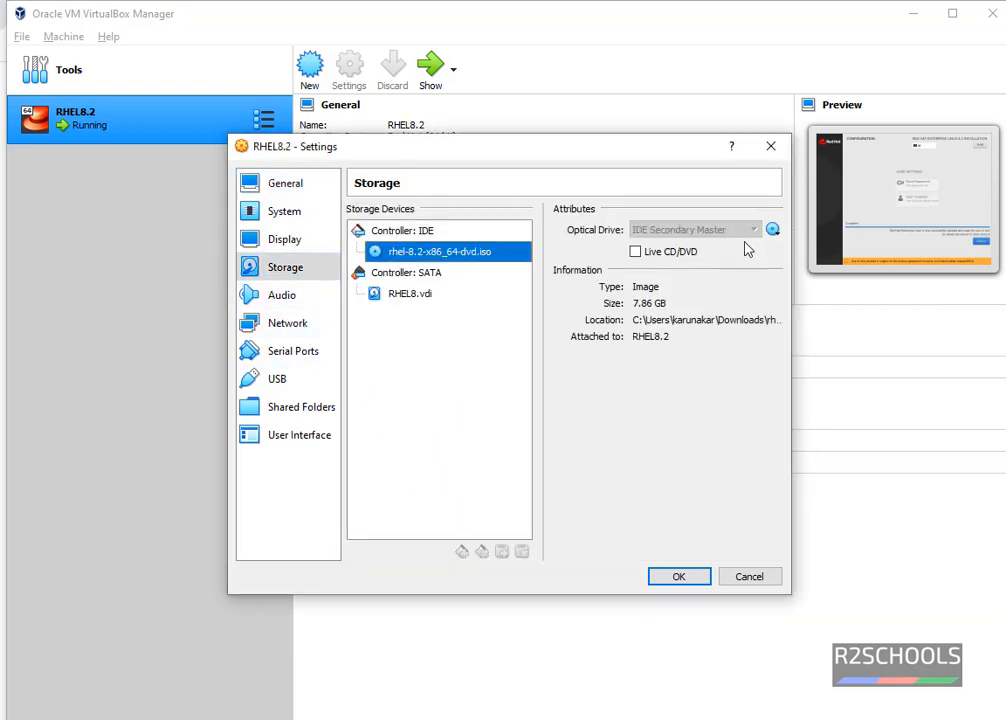
click(773, 230)
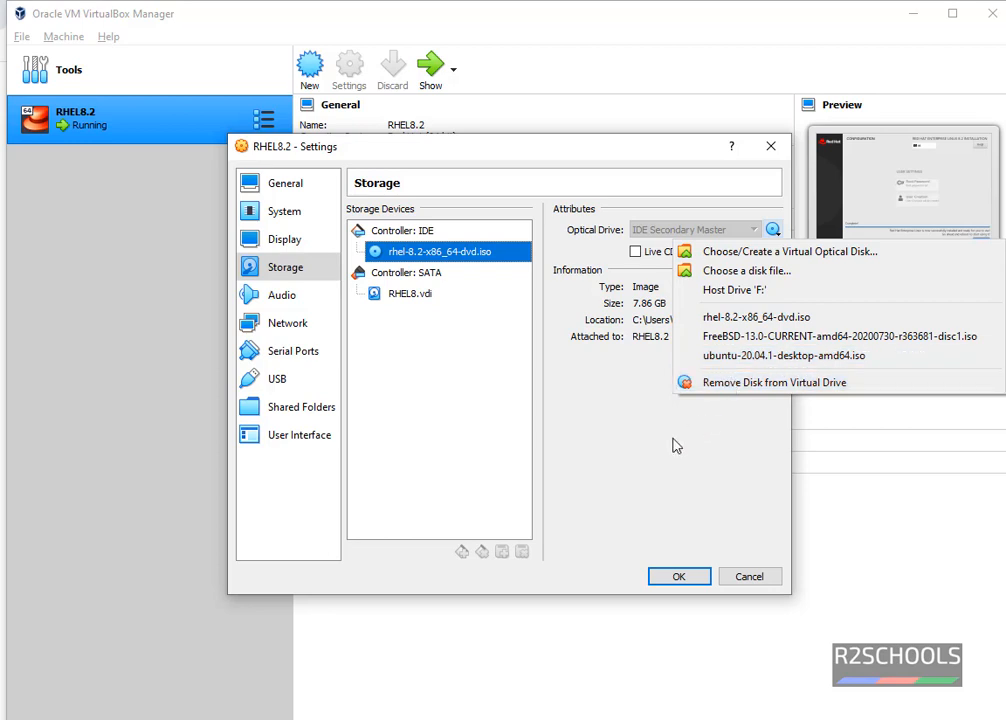
click(729, 384)
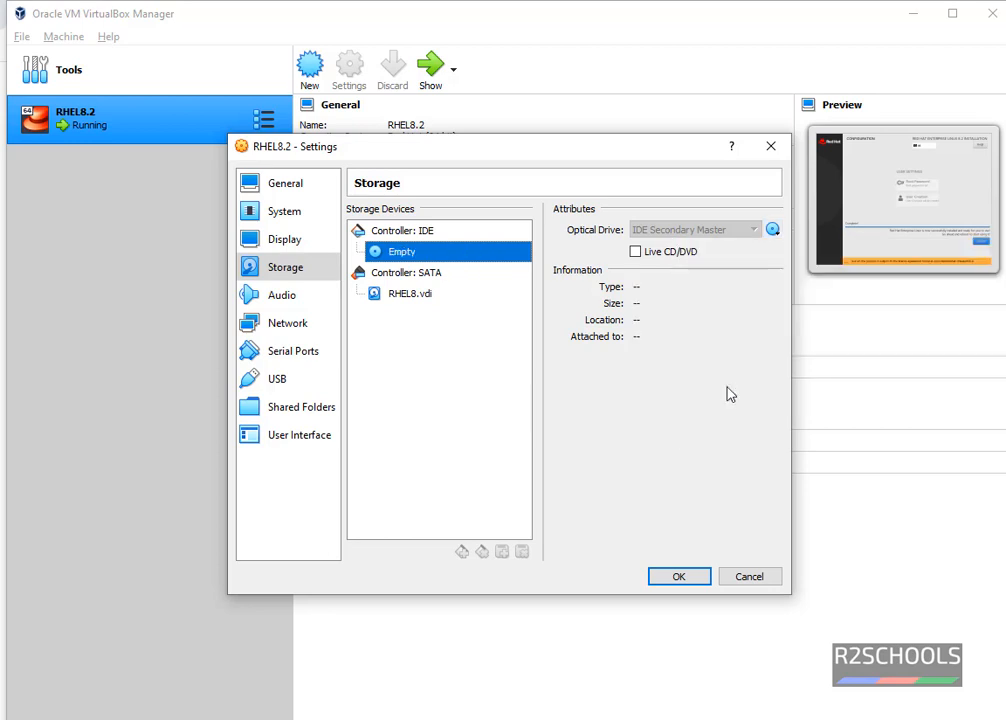
click(677, 580)
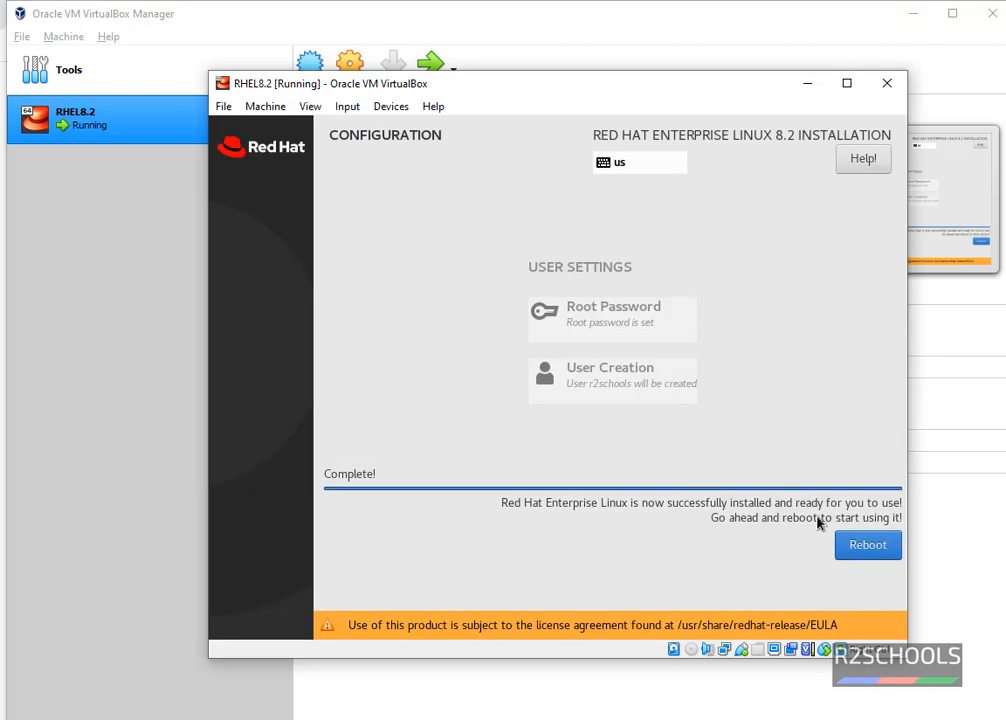
click(867, 546)
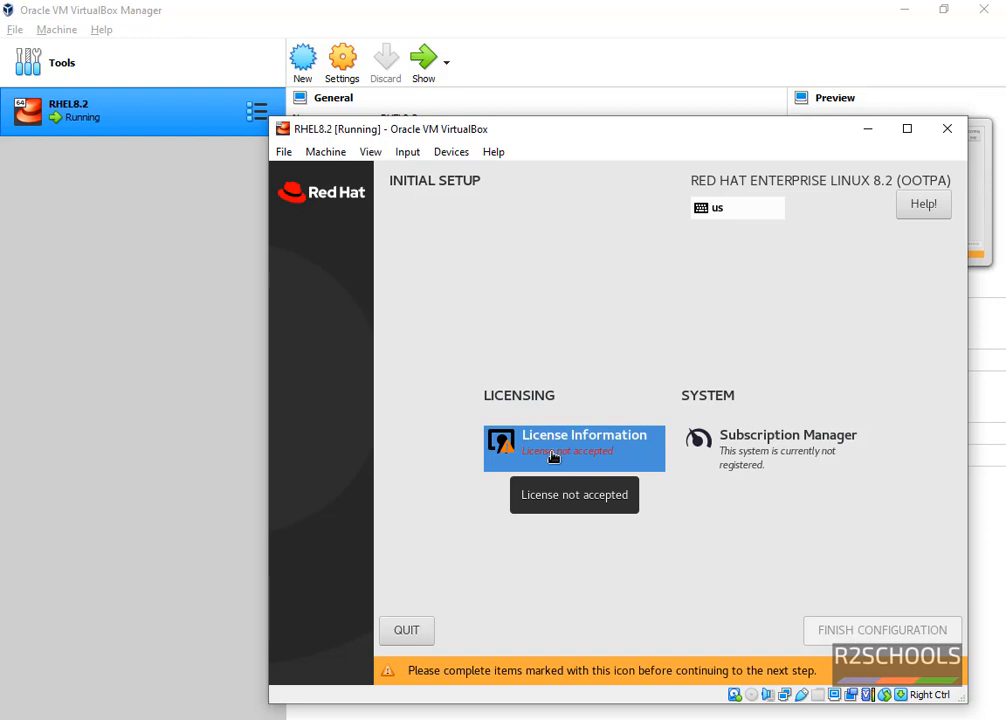
Accept the RHEL 8.2 license agreement and finish the initial setup configuration.
click(553, 457)
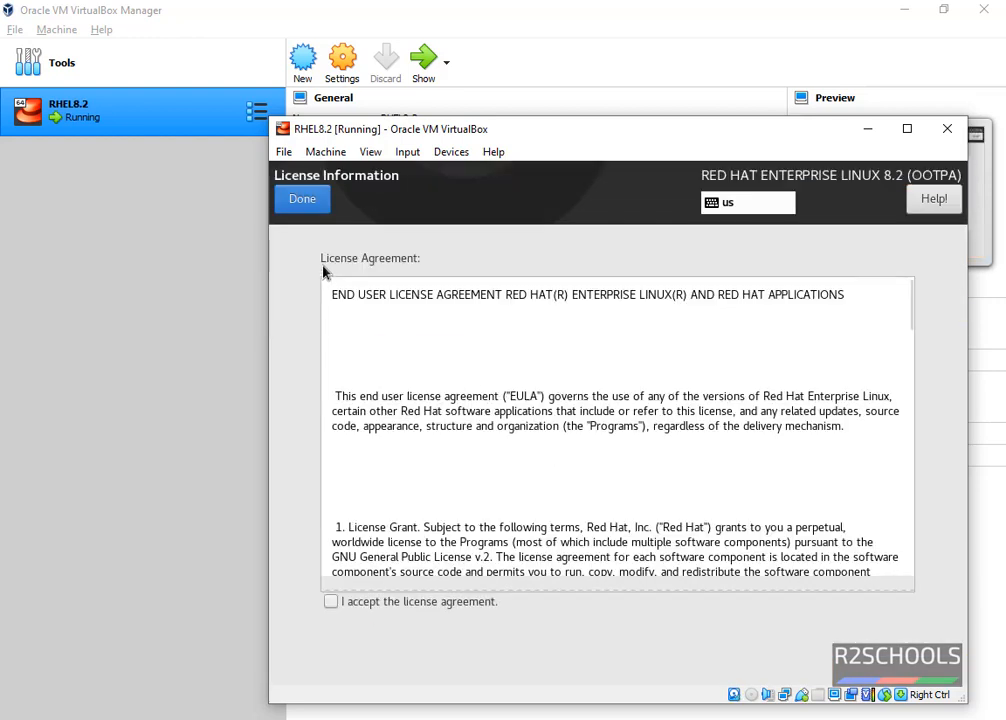
click(333, 606)
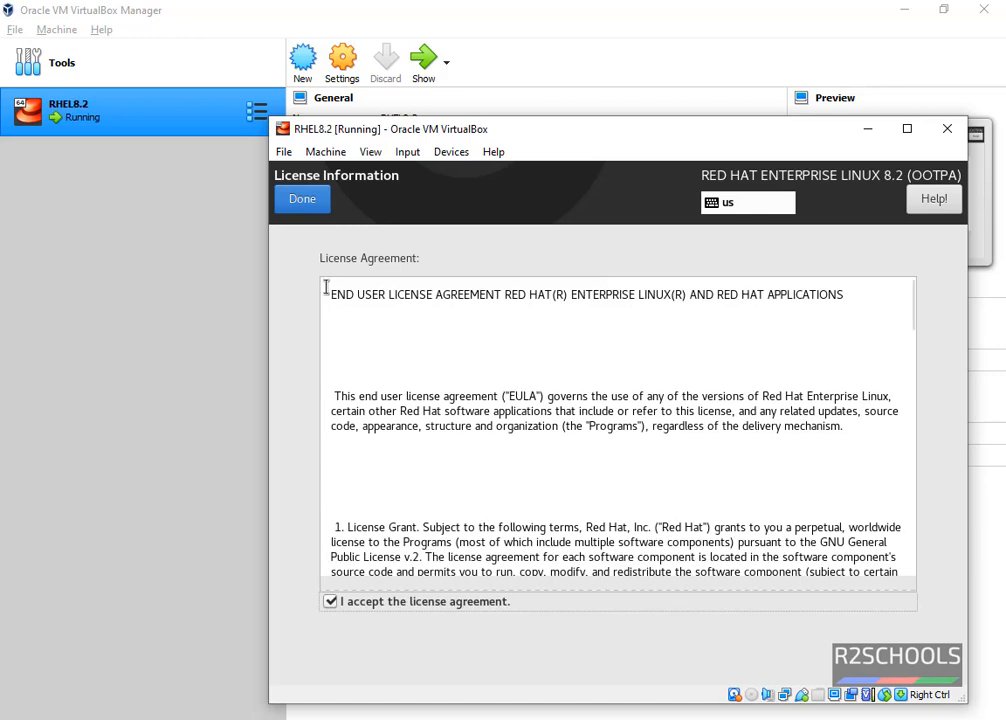
click(304, 200)
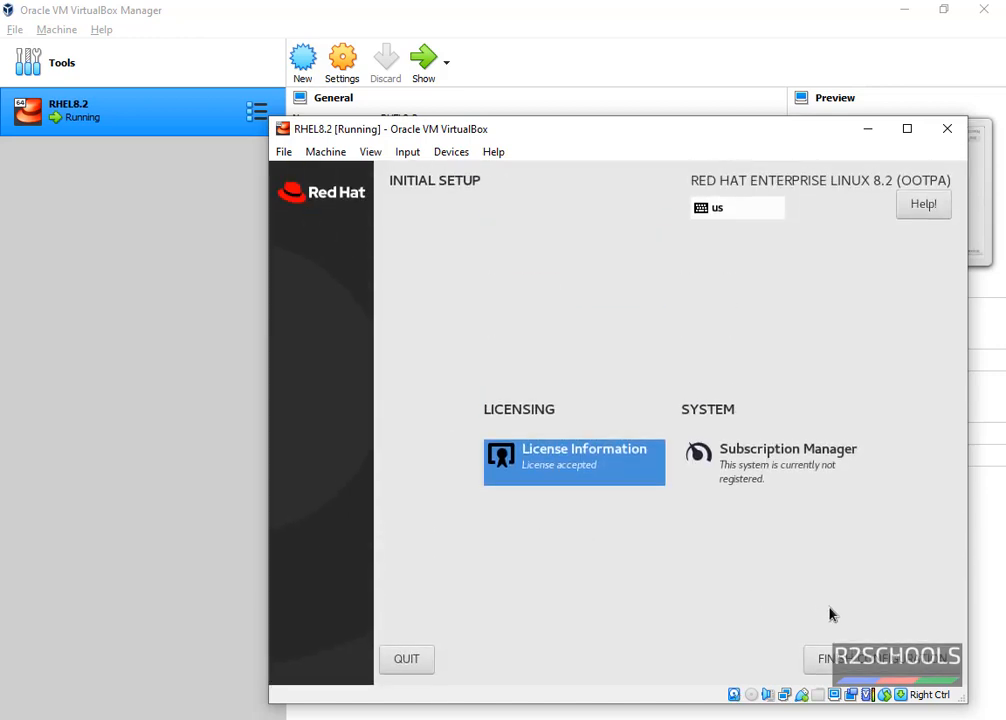
click(868, 660)
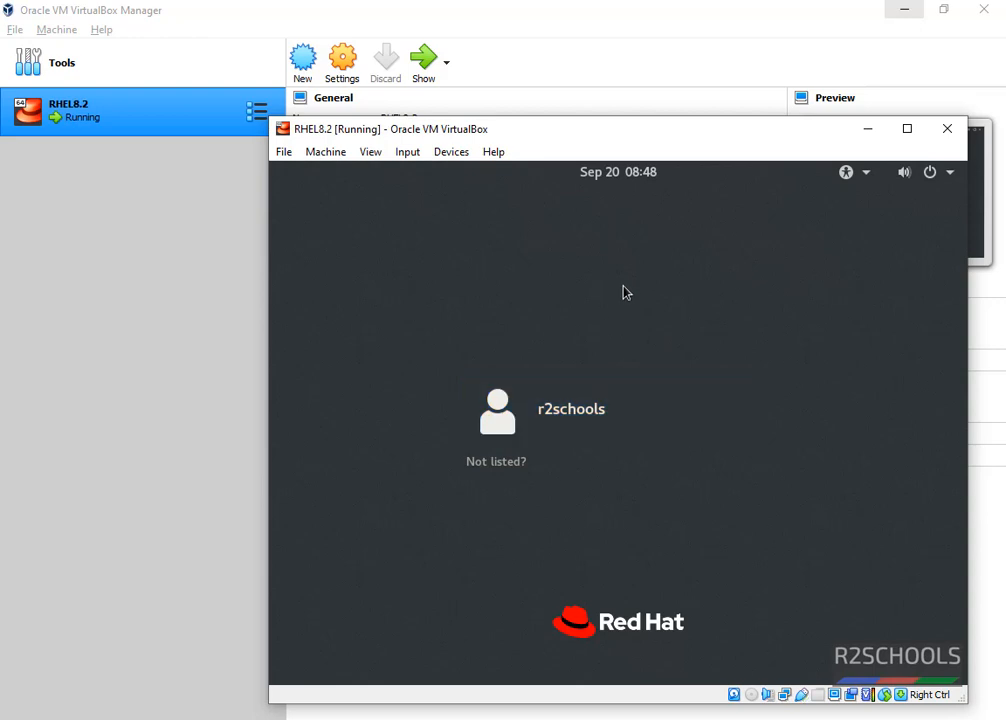
Sign in as the newly created user with its password.
click(582, 412)
text(******)
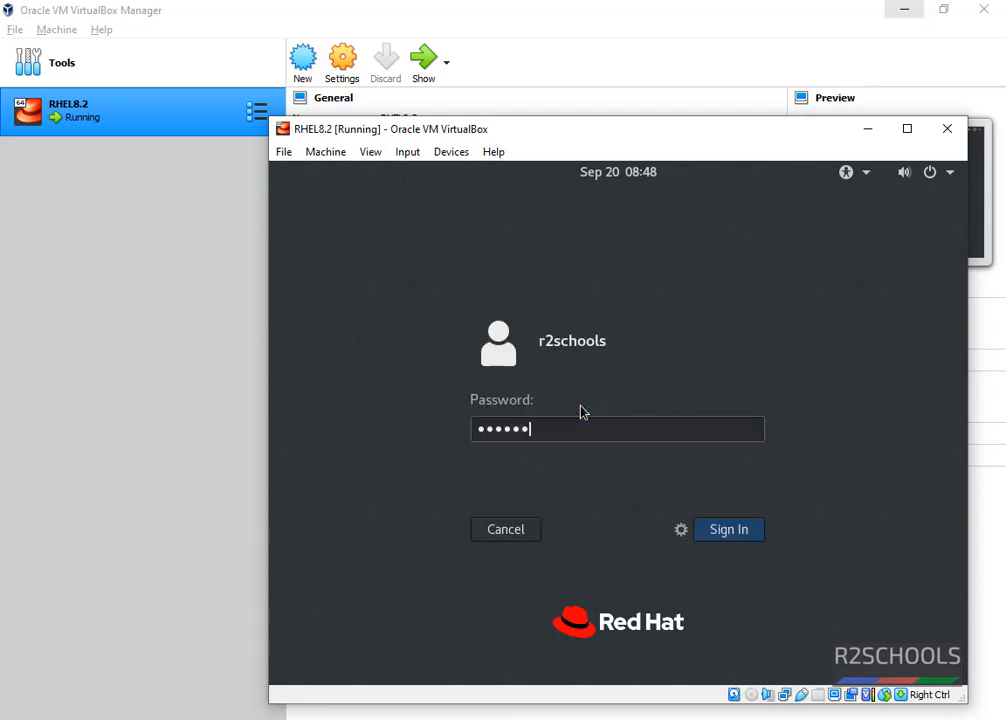
text(***)
key(Return)
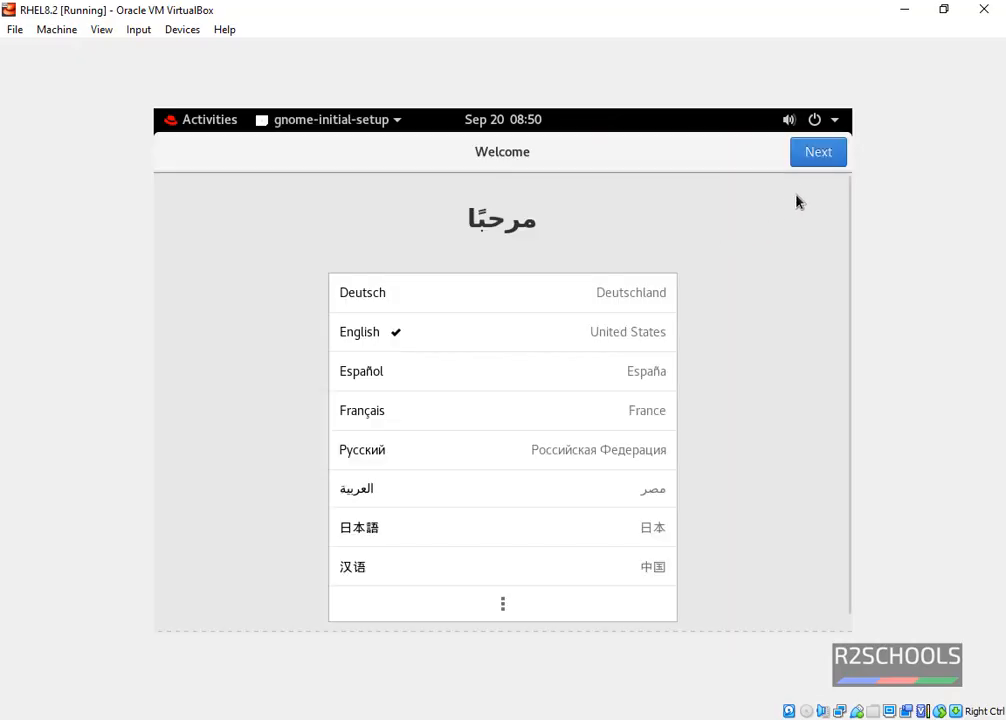
Complete GNOME first-run setup with English language and US keyboard, skipping online accounts.
click(815, 163)
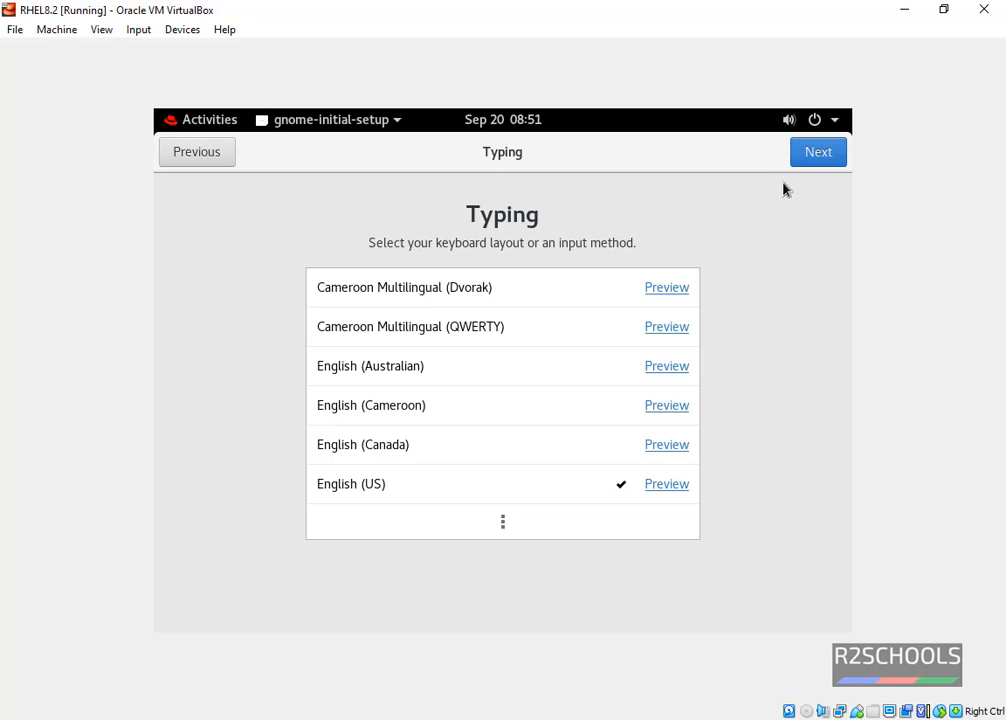
click(810, 166)
click(810, 166)
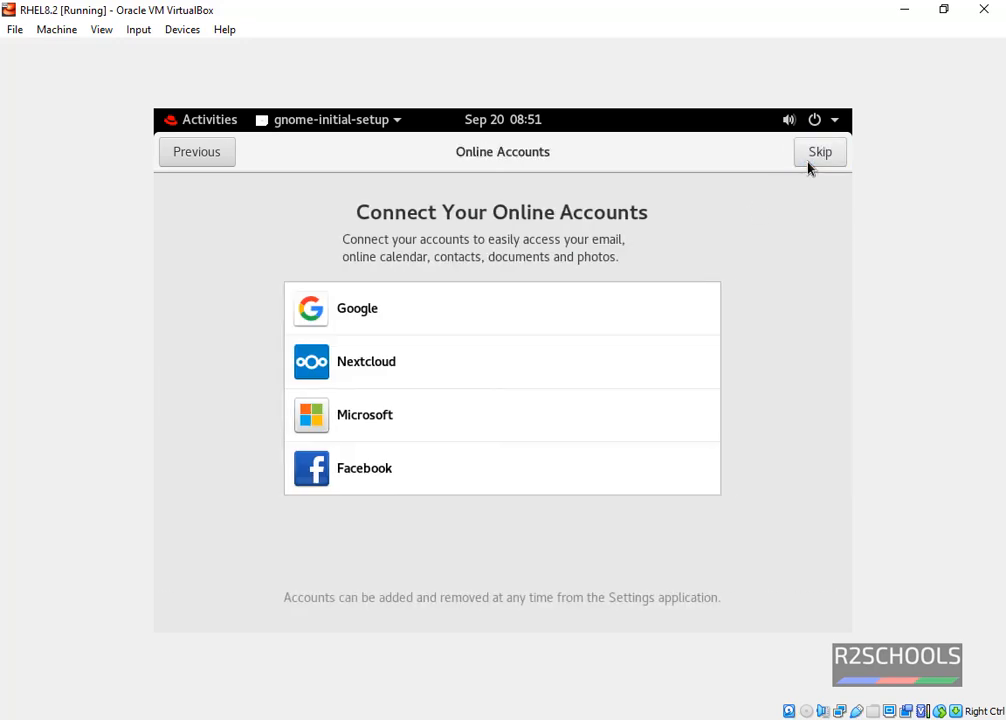
click(810, 166)
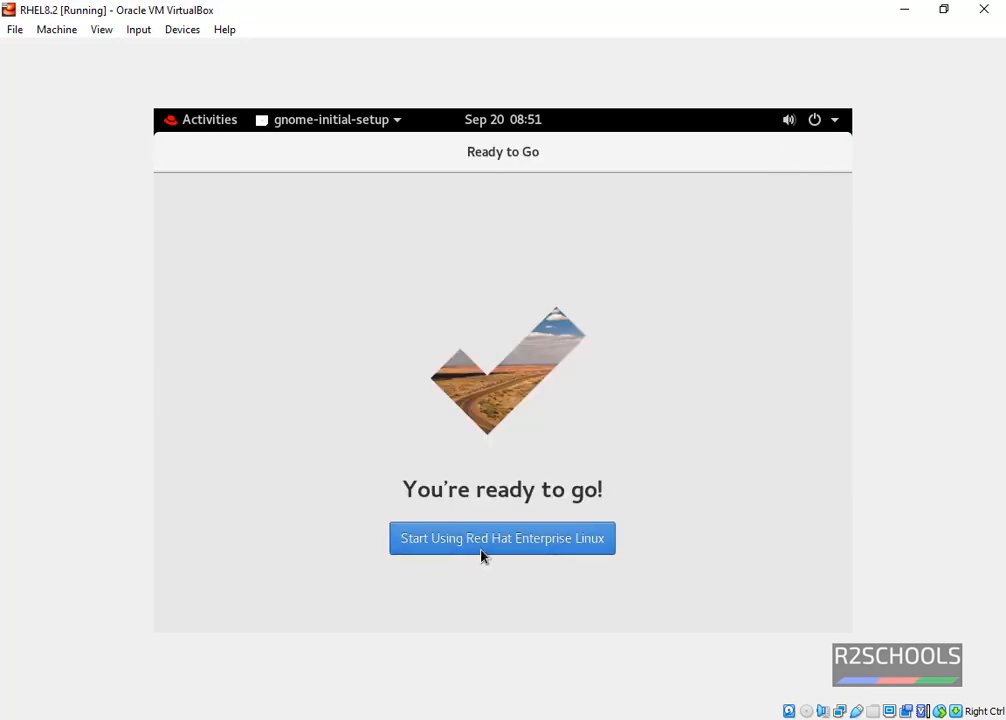
click(482, 548)
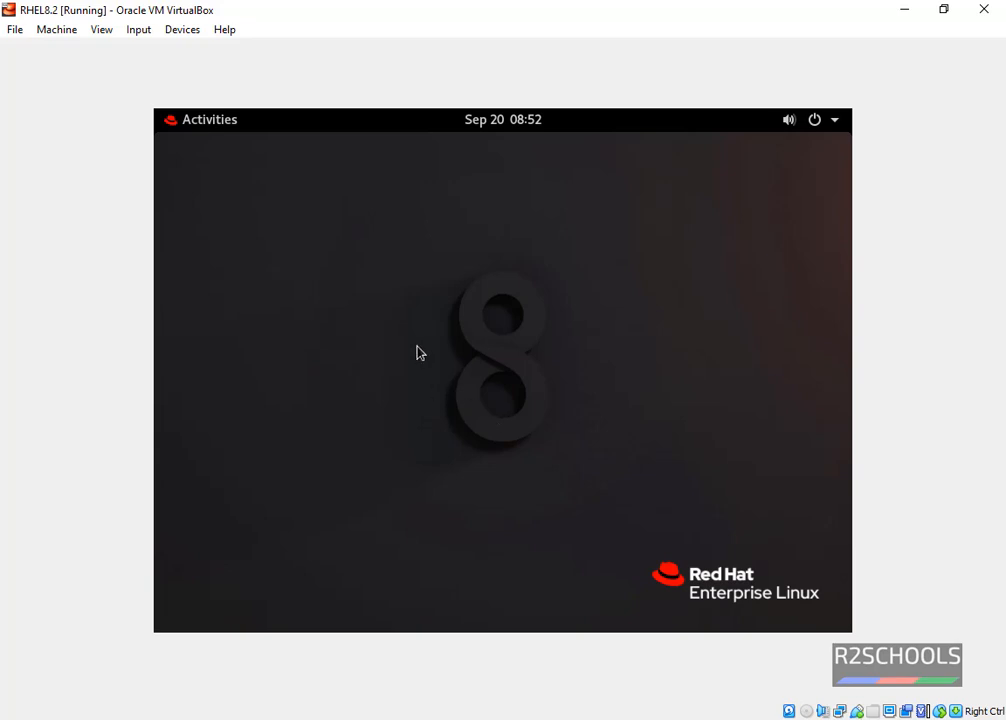
Open a Terminal from Activities and run yum update.
click(200, 124)
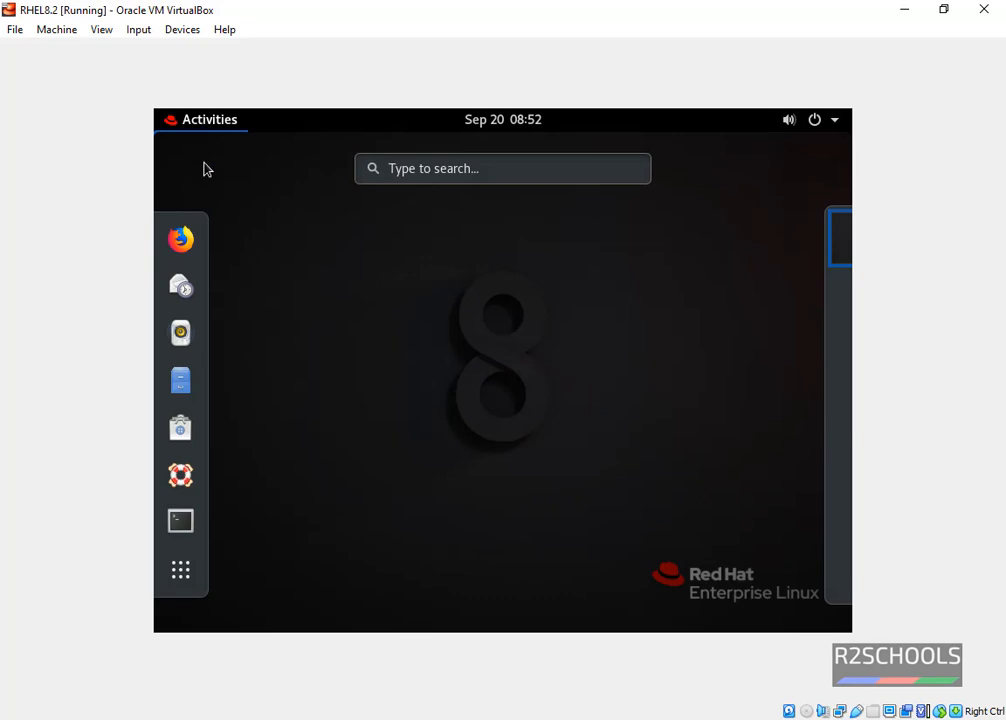
click(190, 523)
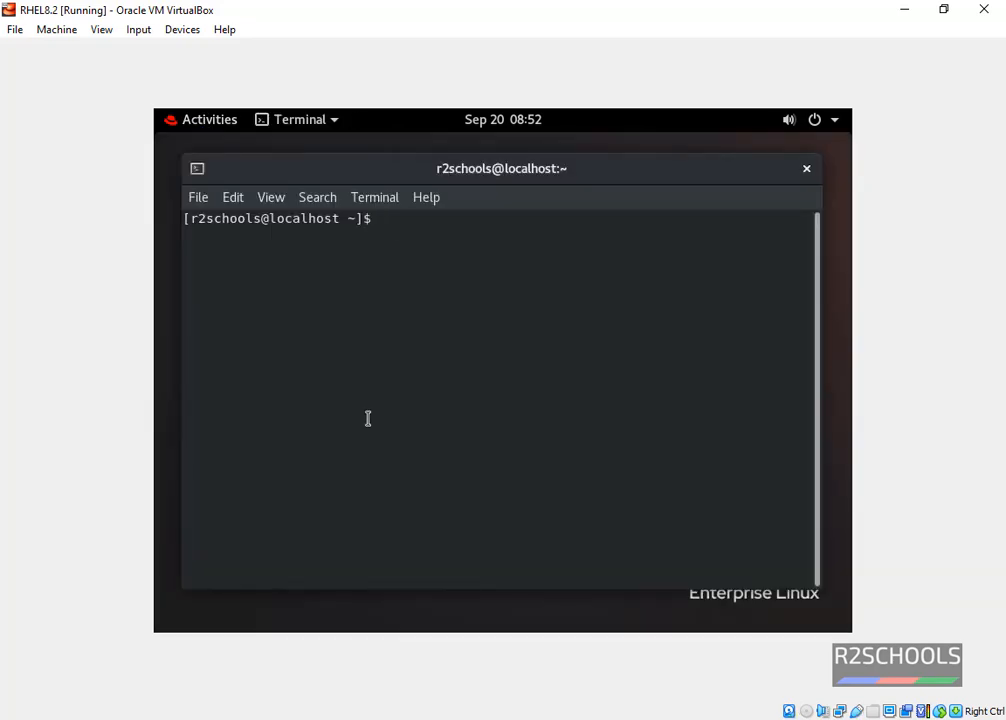
text(yum update)
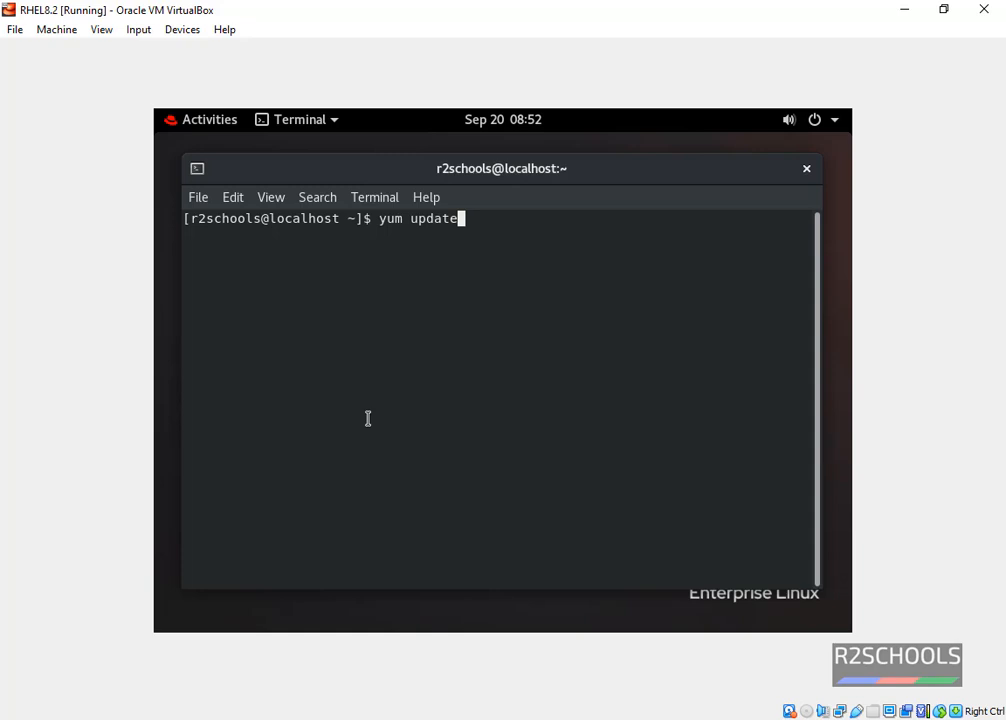
key(Return)
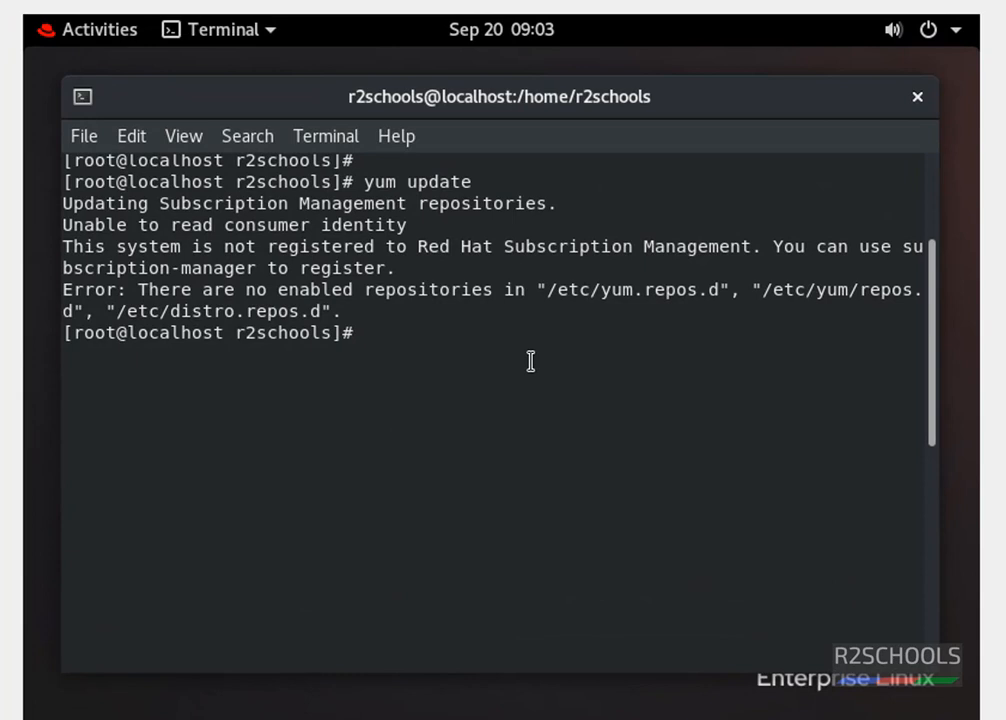
Type the subscription-manager register command with the account username option.
text(s)
text(c)
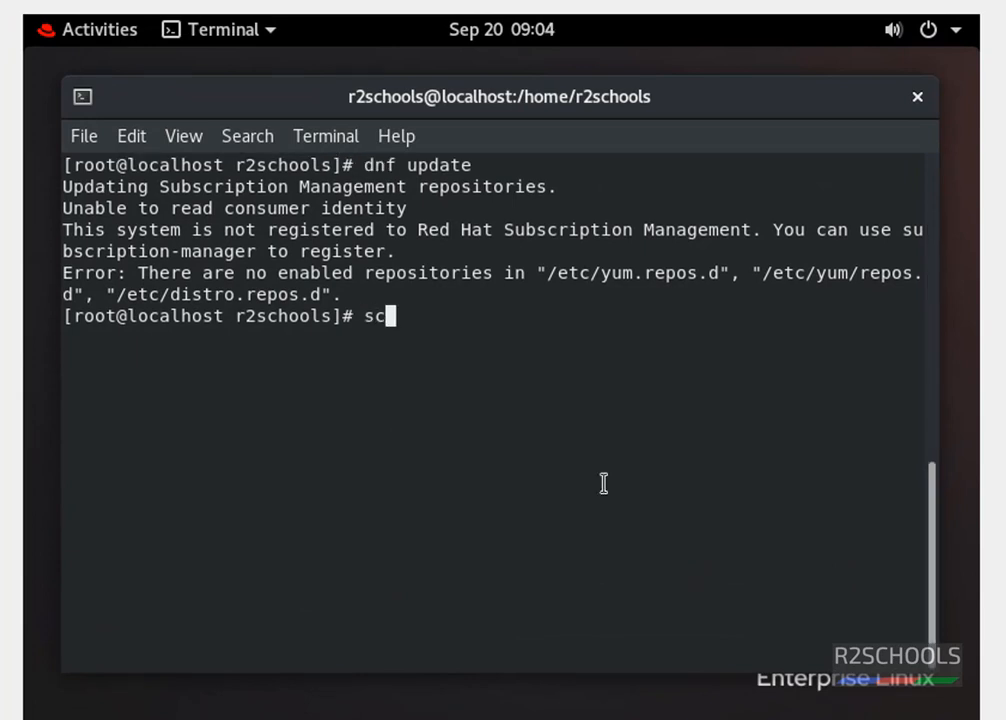
key(BackSpace)
text(ubscription)
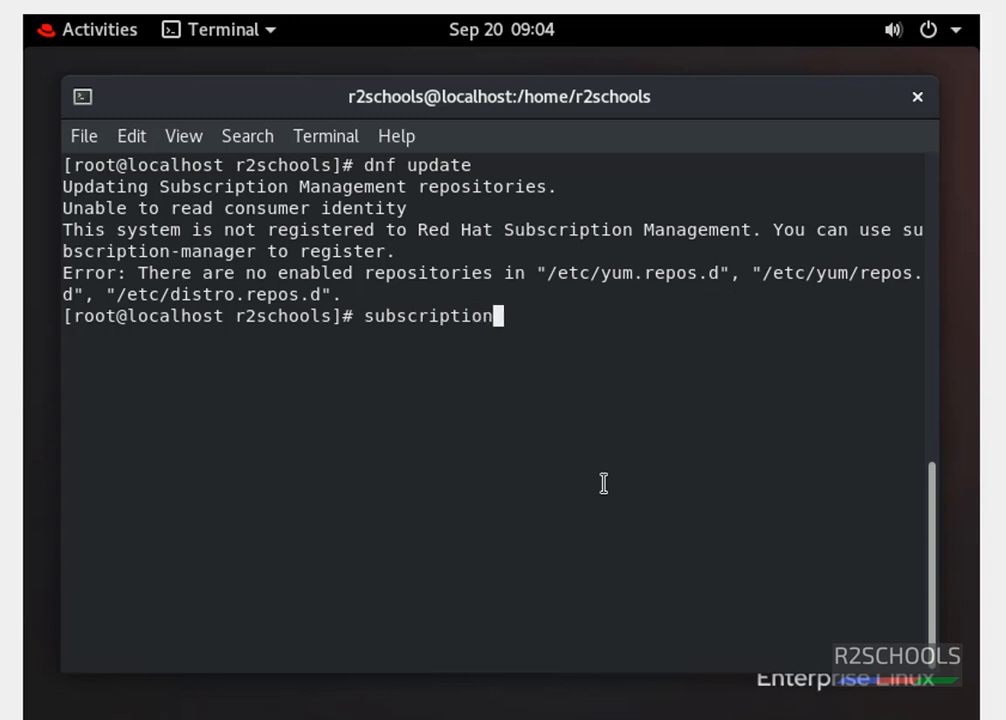
text(-manager )
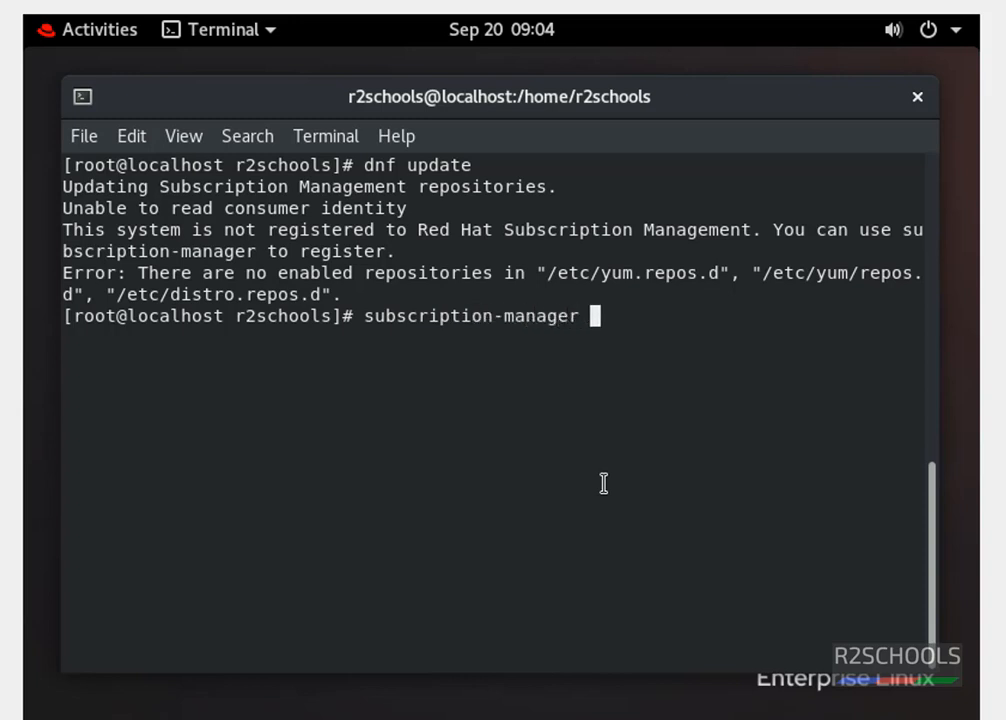
text(regi)
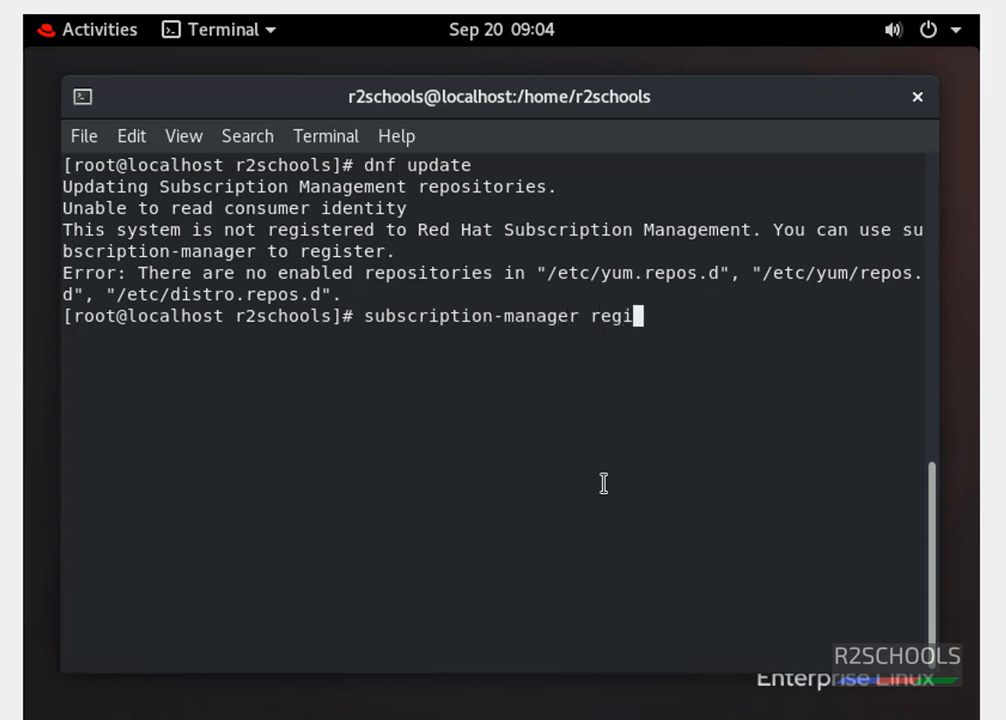
text(ster --)
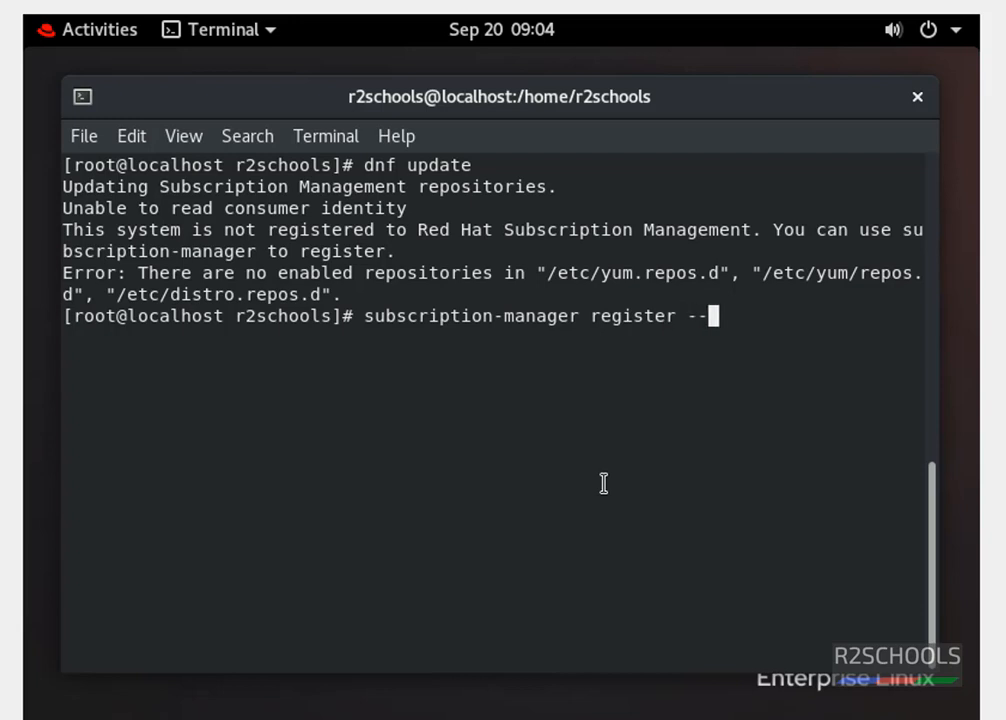
text(use)
text(e)
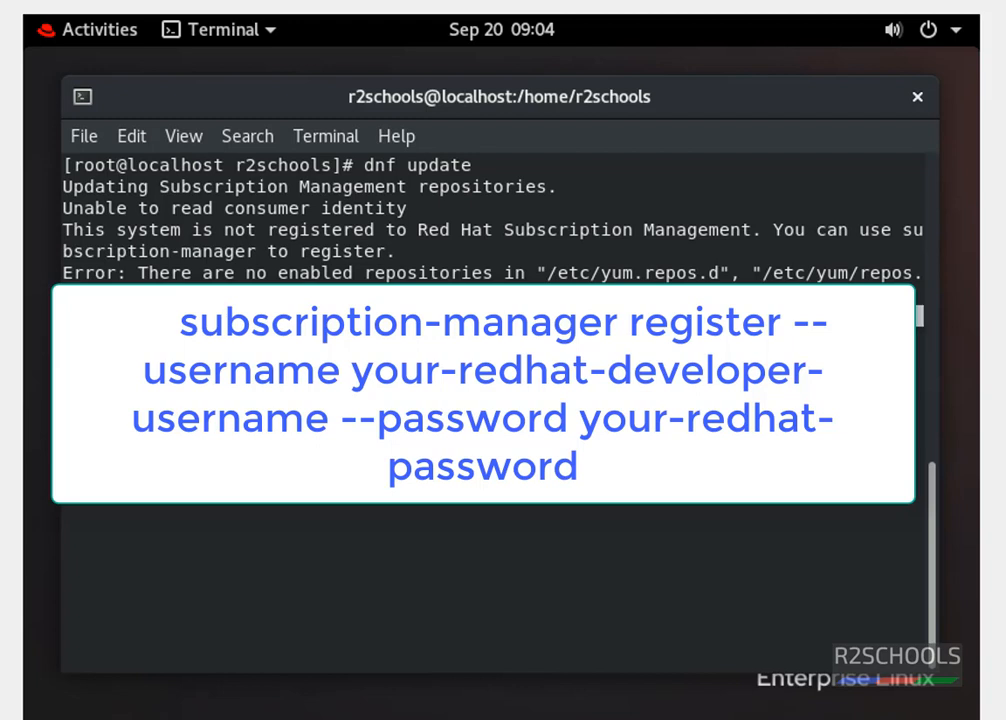
text(0)
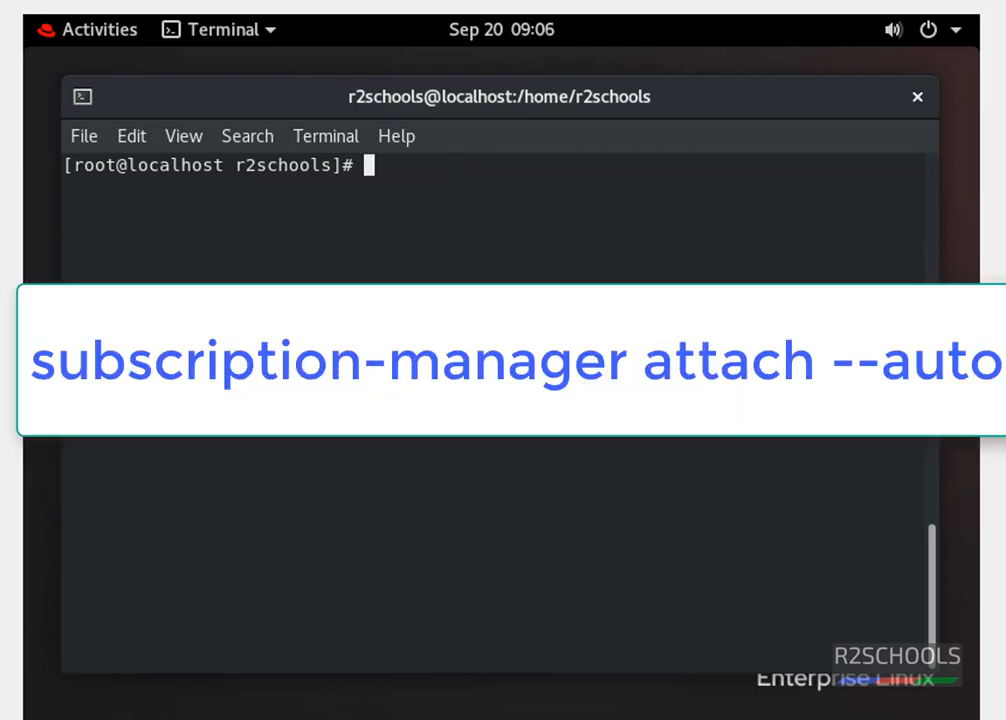
Run 'subscription-manager attach --auto' to attach the RHEL subscription, then run 'dnf update'.
text(subscrip)
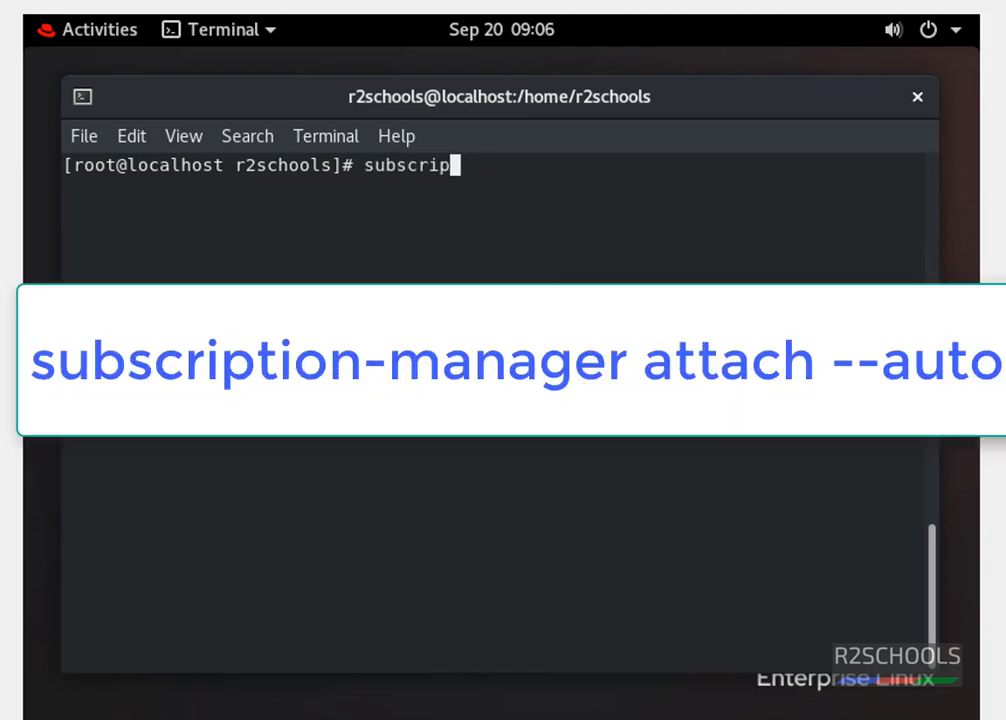
text(tion-)
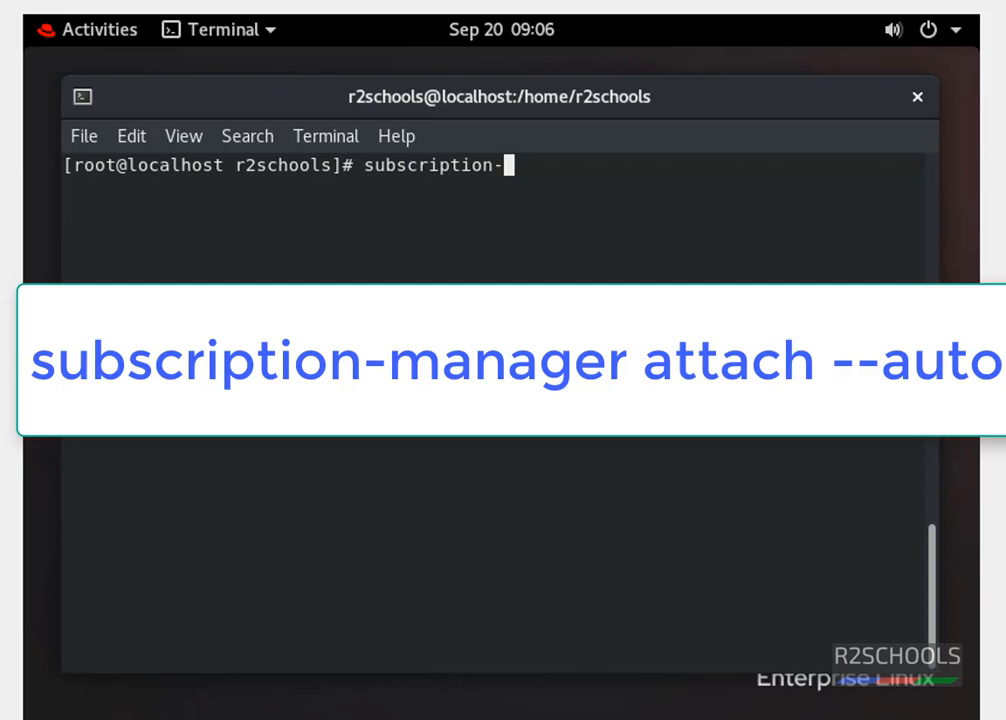
text(magaer)
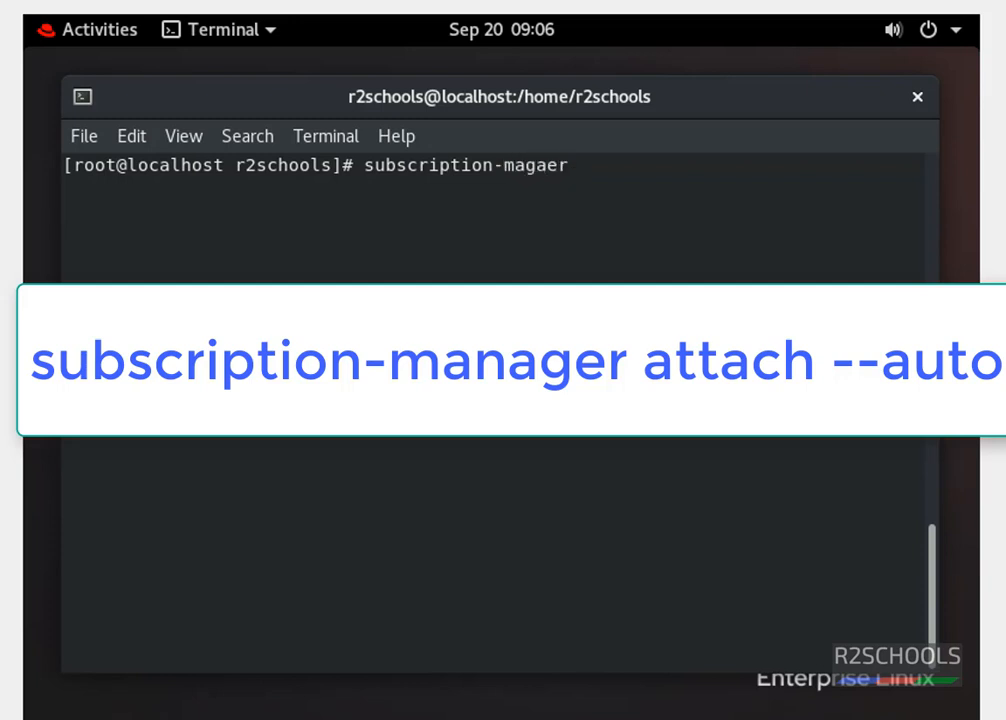
key(BackSpace)
key(BackSpace)
key(BackSpace)
key(BackSpace)
text(nager attach)
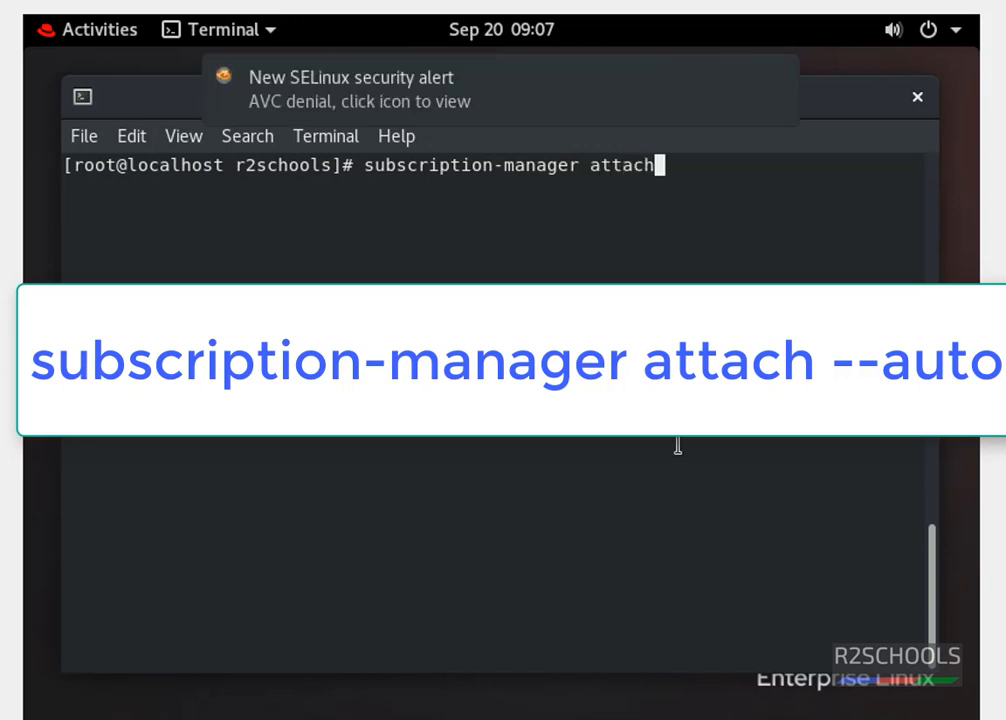
text( --auto)
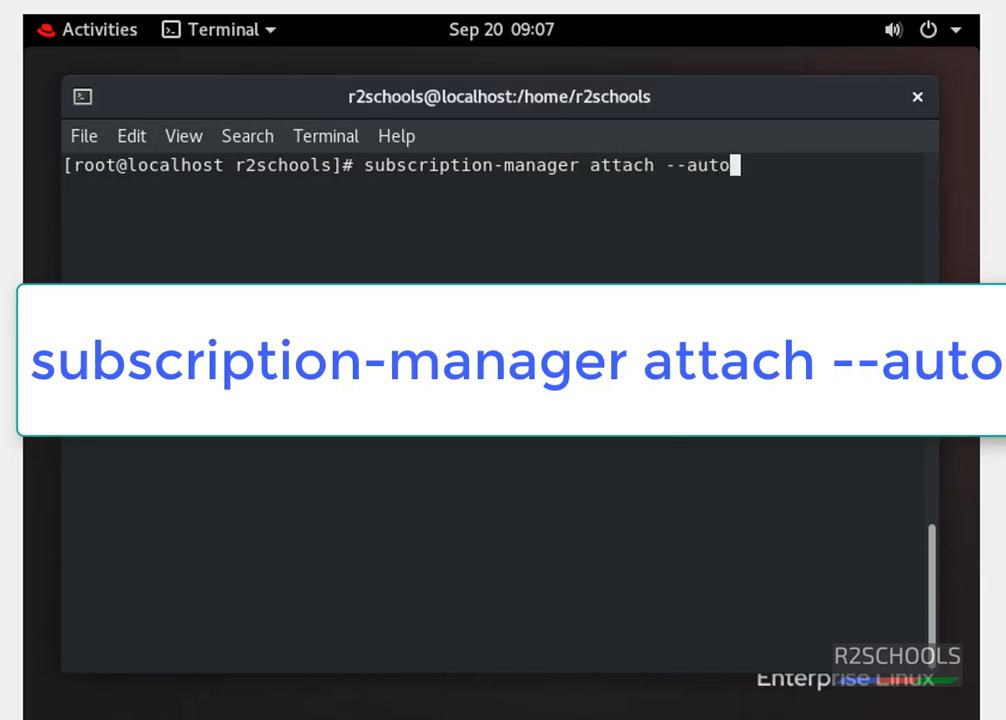
key(Return)
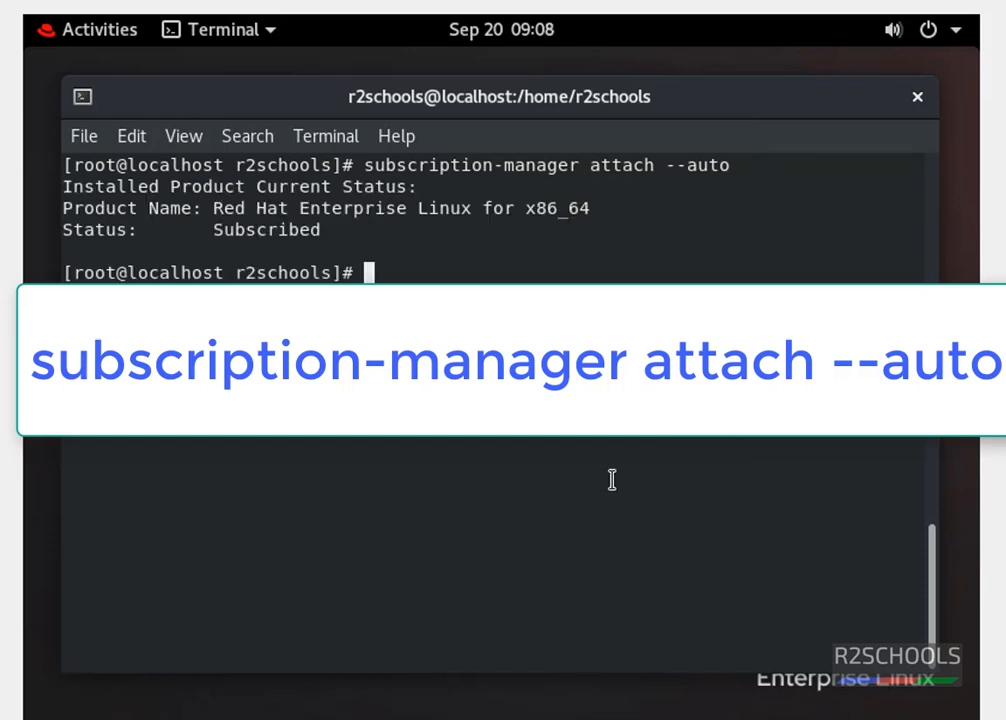
text(dnf )
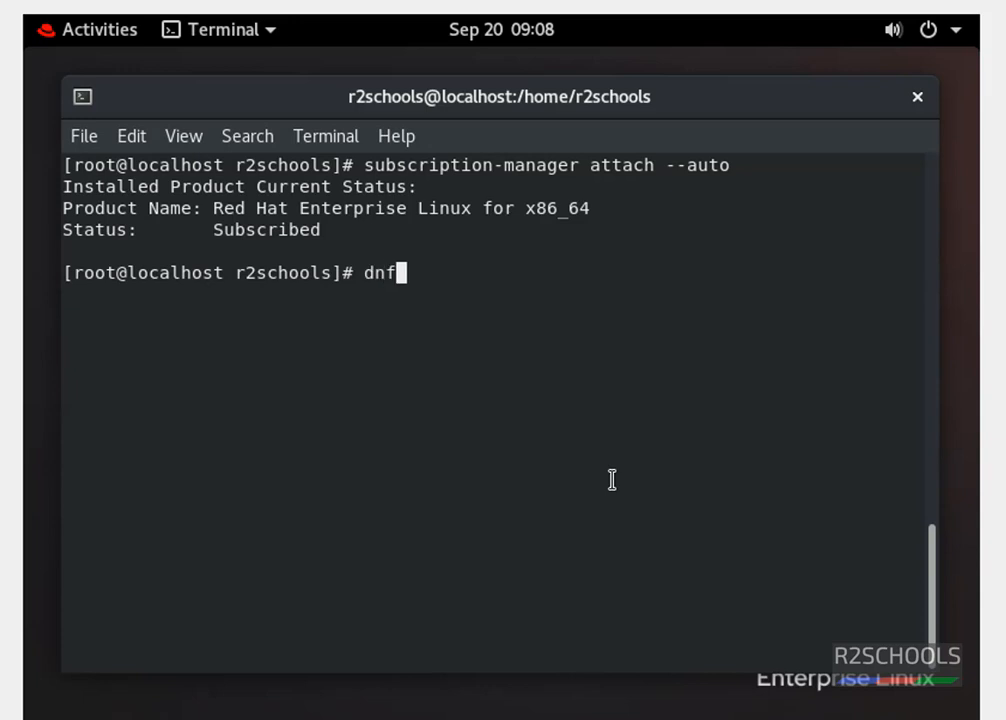
text(update)
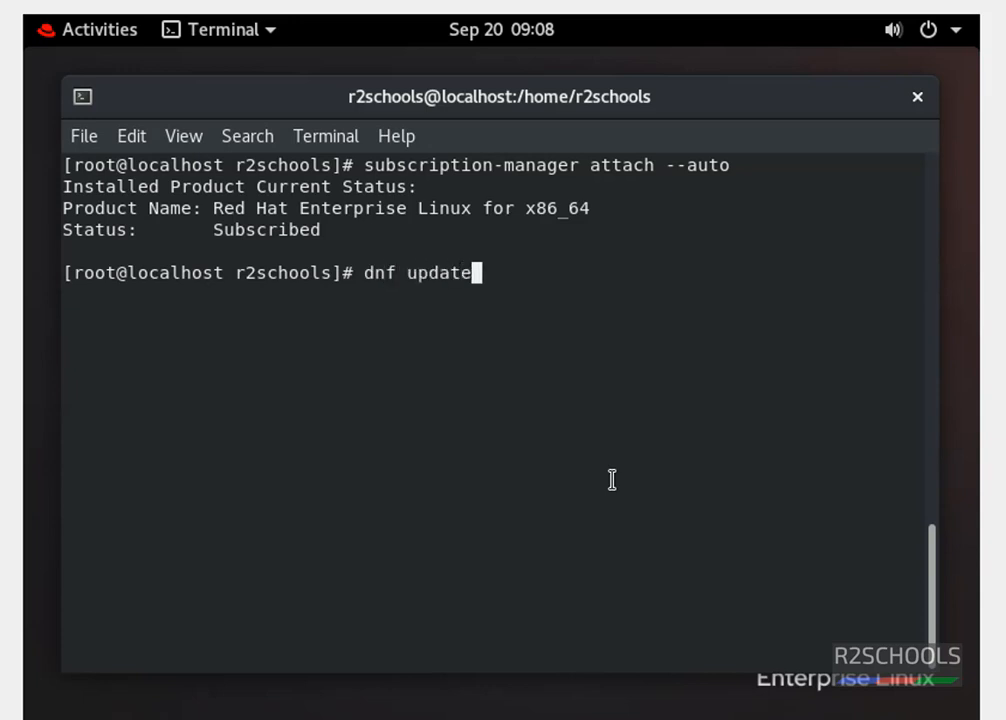
key(Return)
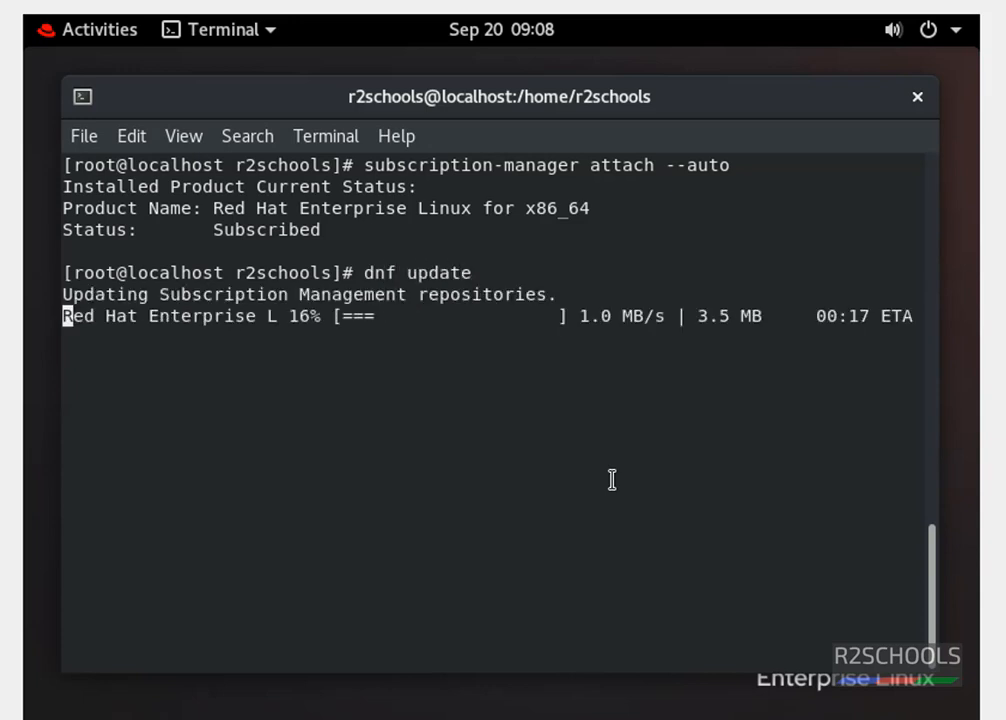